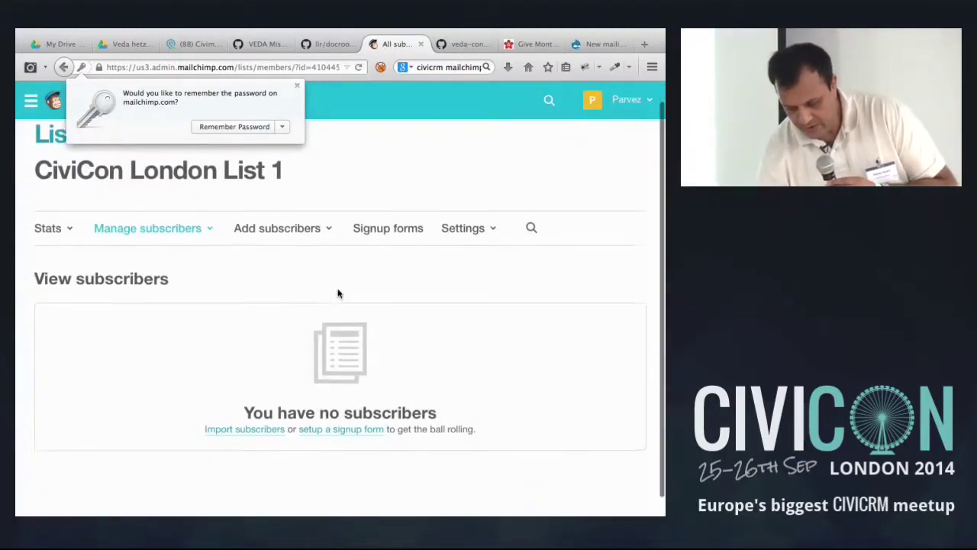
- Dismiss the browser's password-saving prompt in MailChimp
scroll(338, 290, "down", 1)
scroll(338, 290, "up", 1)
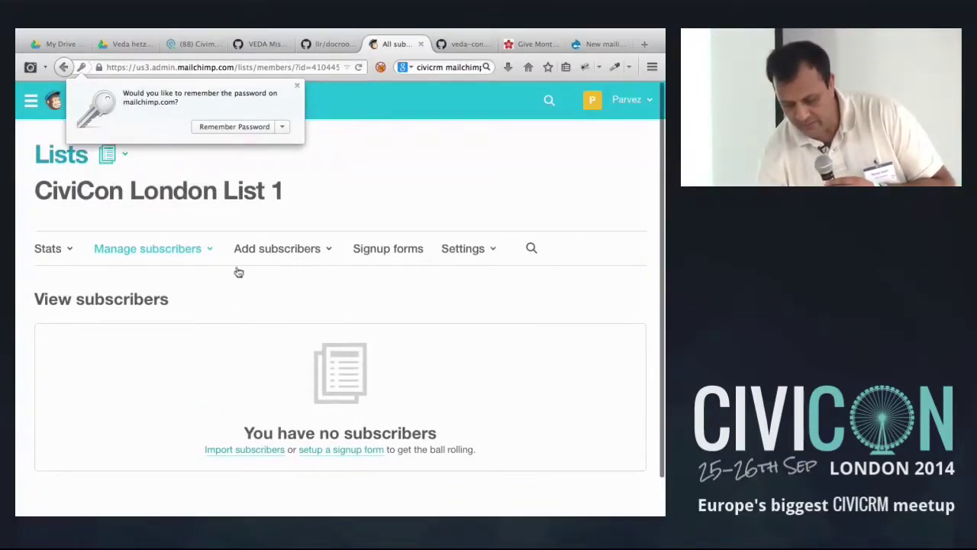
left_click(296, 88)
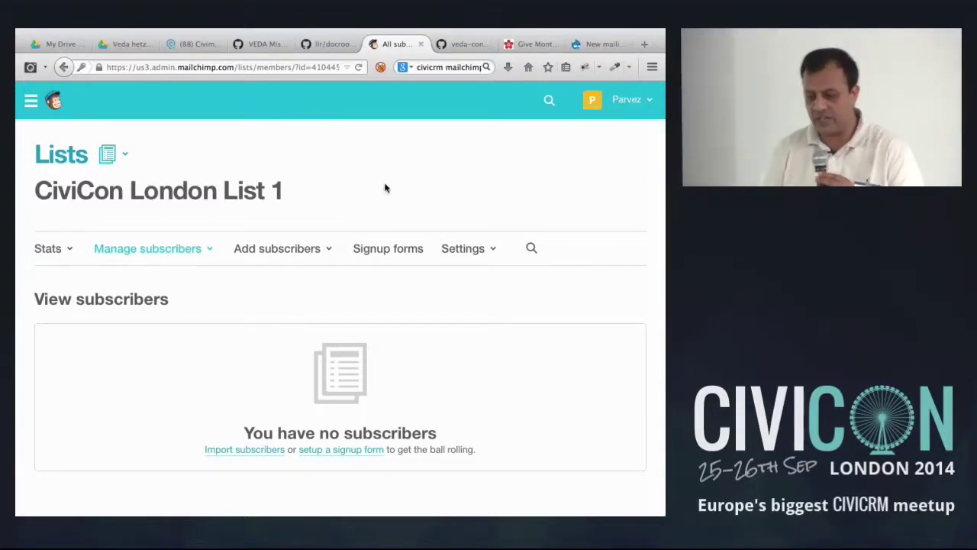
- Go from the Lists overview to Templates and start a new template
scroll(356, 247, "down", 2)
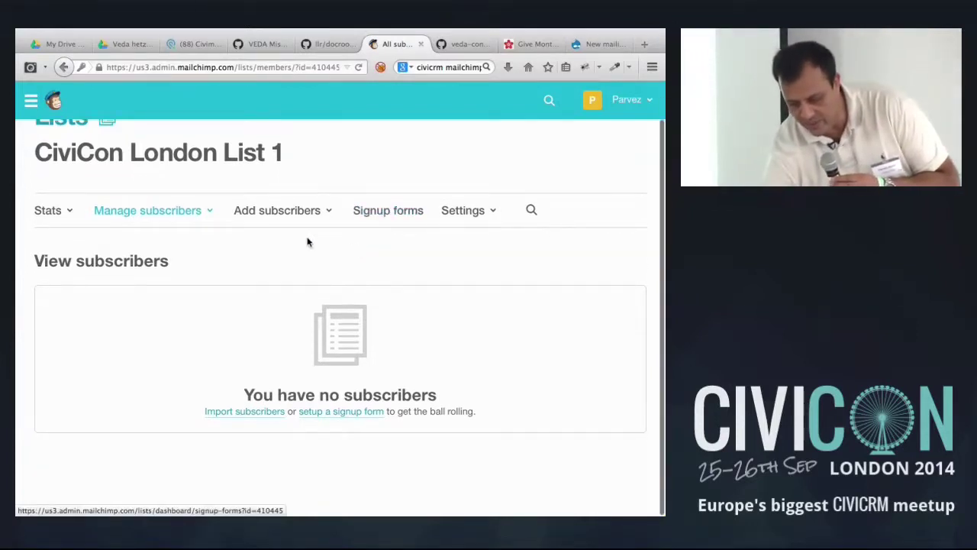
scroll(74, 179, "up", 2)
left_click(68, 162)
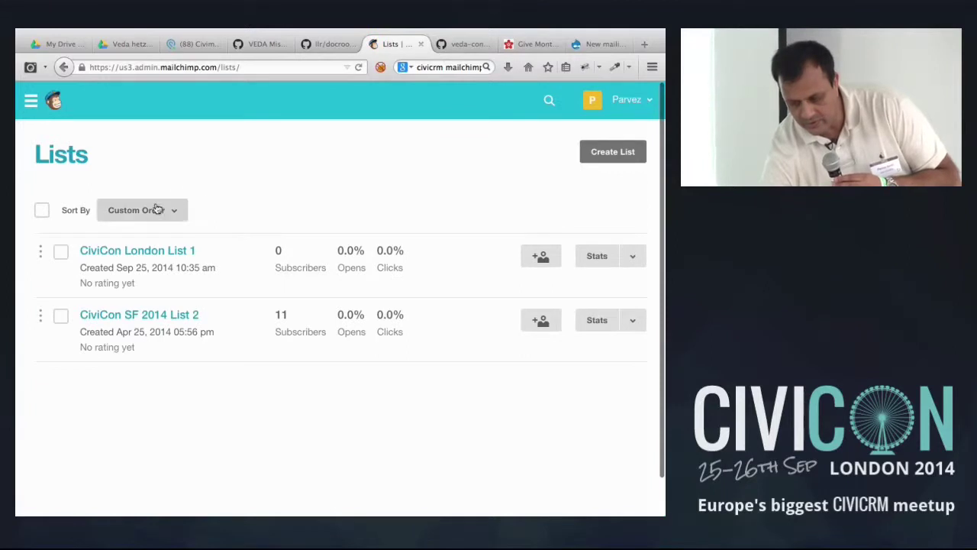
left_click(31, 102)
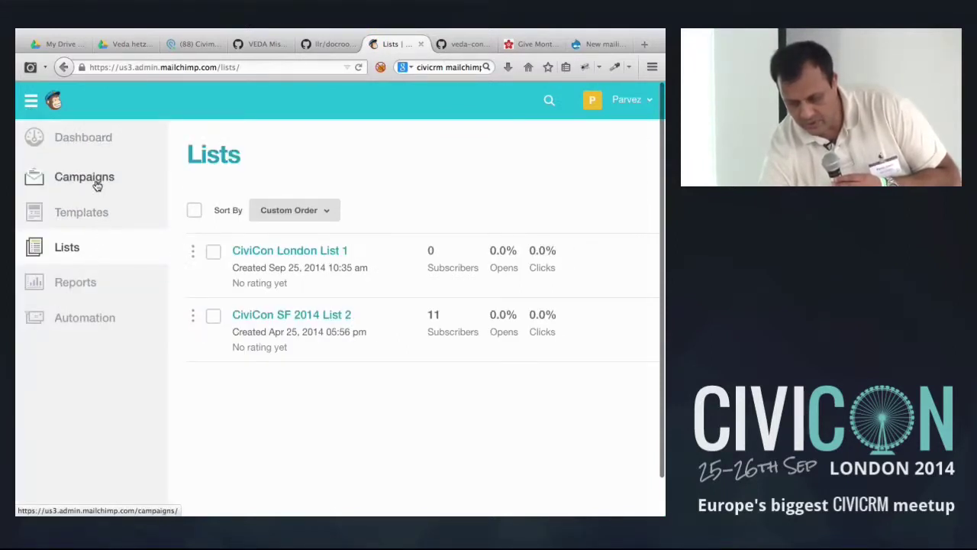
left_click(78, 212)
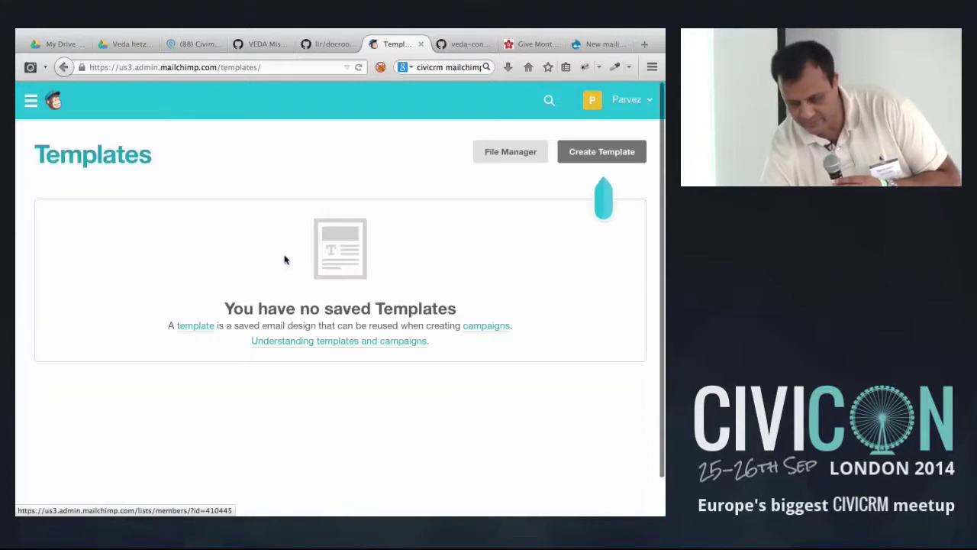
left_click(591, 153)
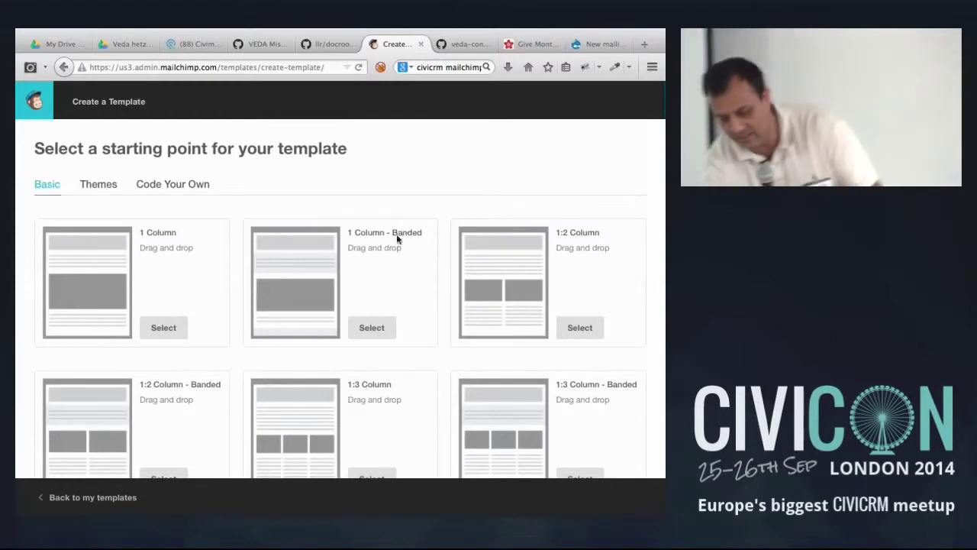
- Preview the 1:3 Column template layout, then switch to the Safari window
scroll(394, 245, "down", 3)
left_click(302, 252)
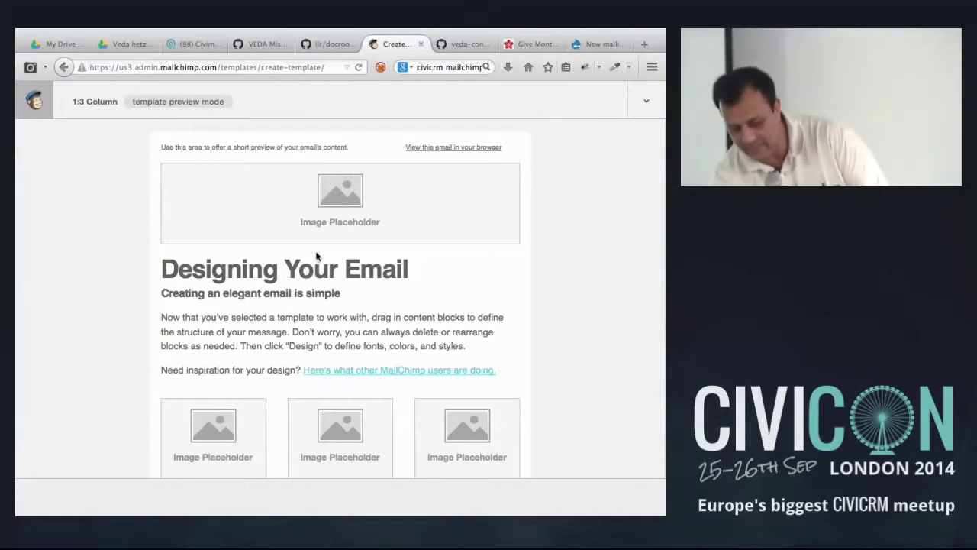
left_click_drag(347, 320, 265, 315)
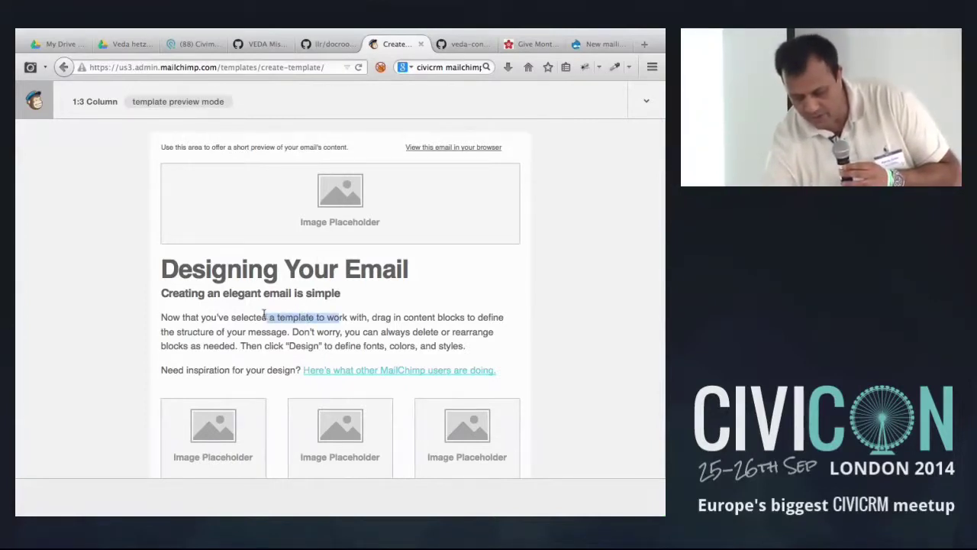
key("BackSpace")
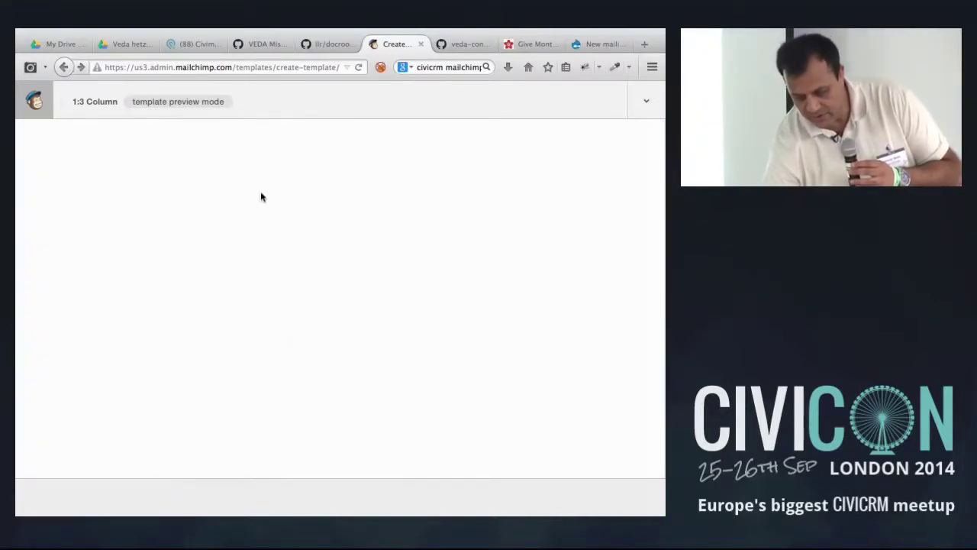
left_click(79, 69)
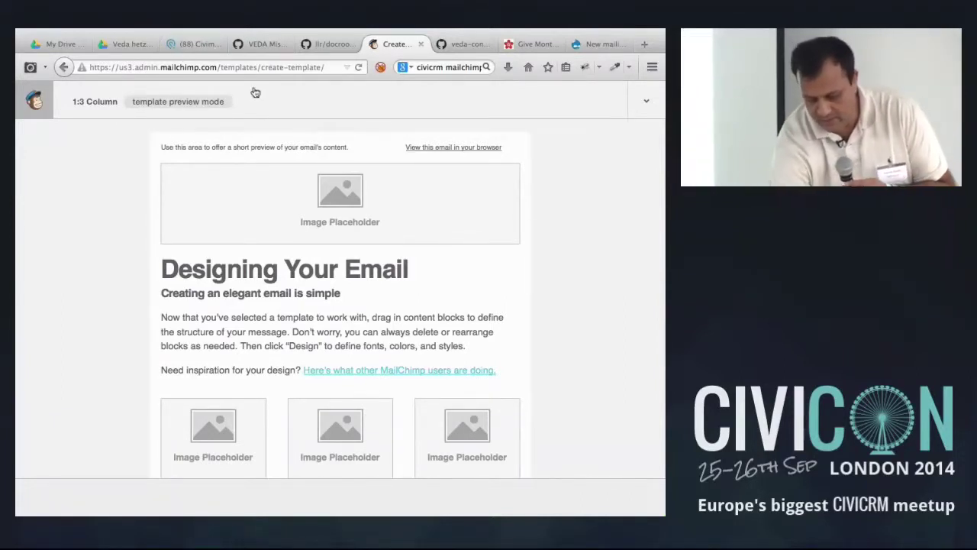
key("super+Tab")
key("super+Tab")
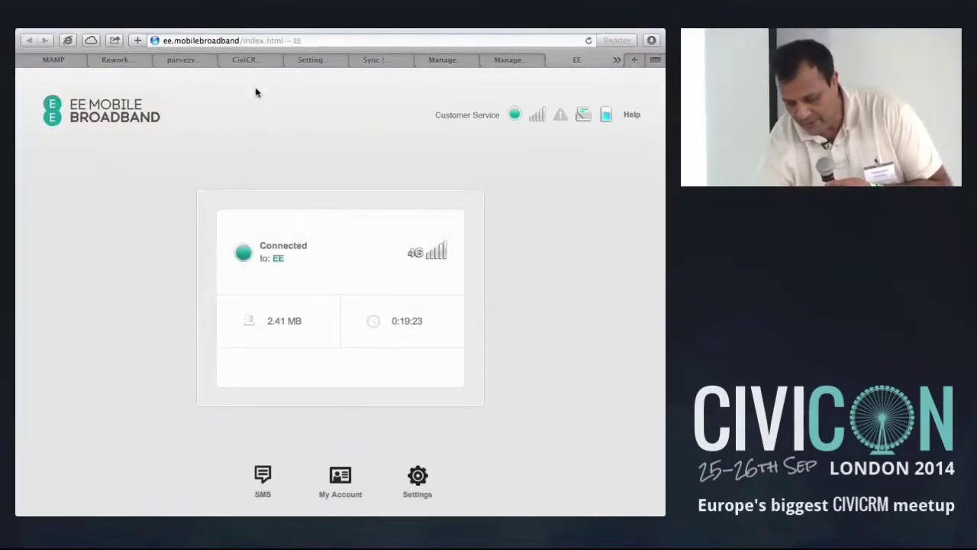
- Close the broadband tab and open CiviCRM's Manage Extensions list
left_click(553, 60)
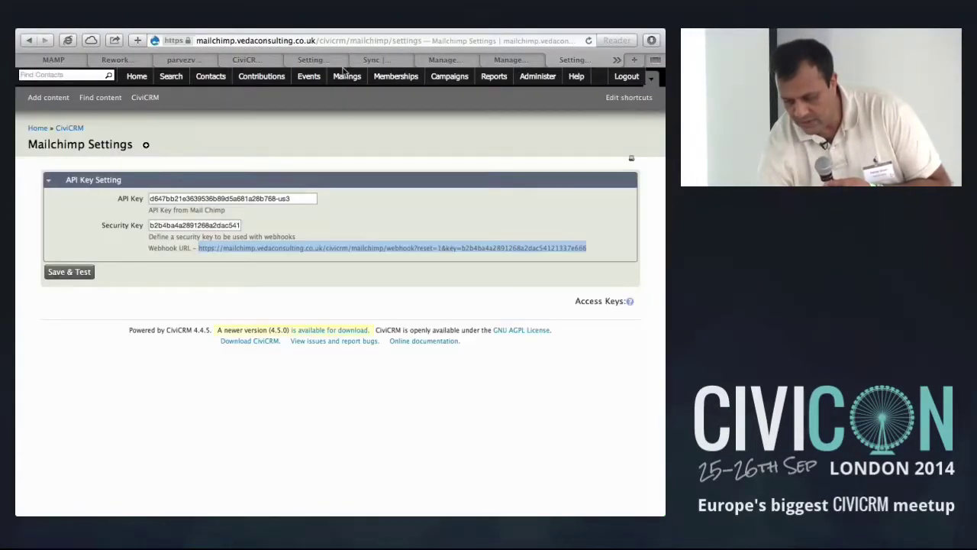
left_click(244, 60)
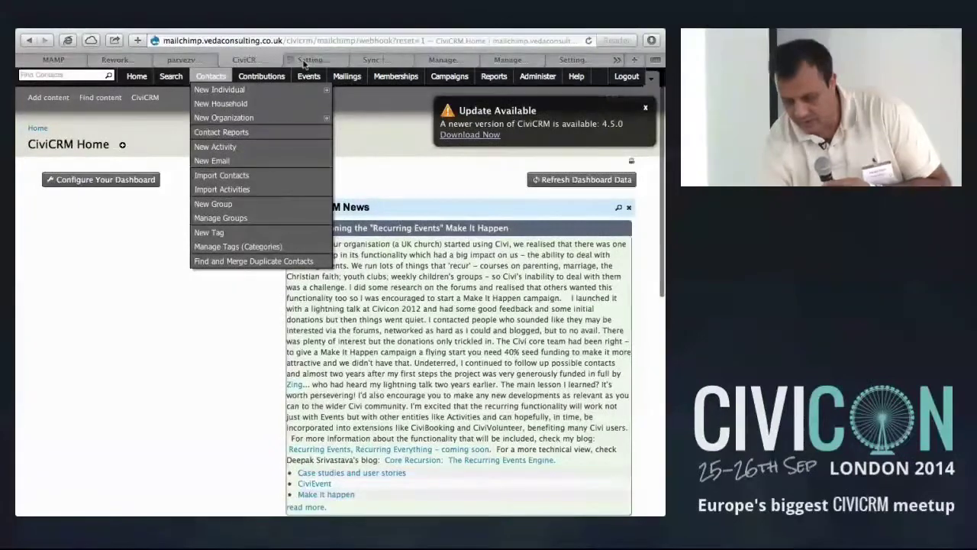
left_click(305, 60)
mouse_move(538, 76)
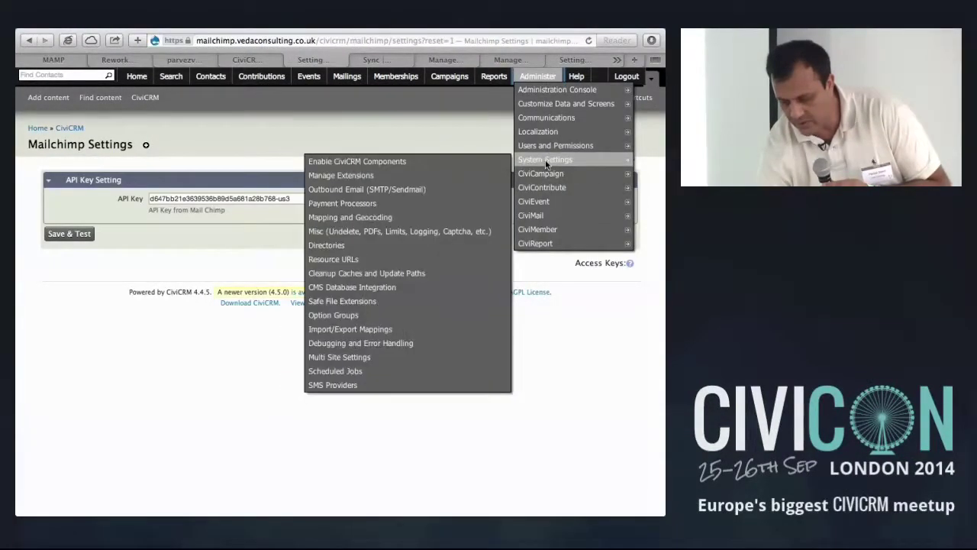
left_click(404, 176)
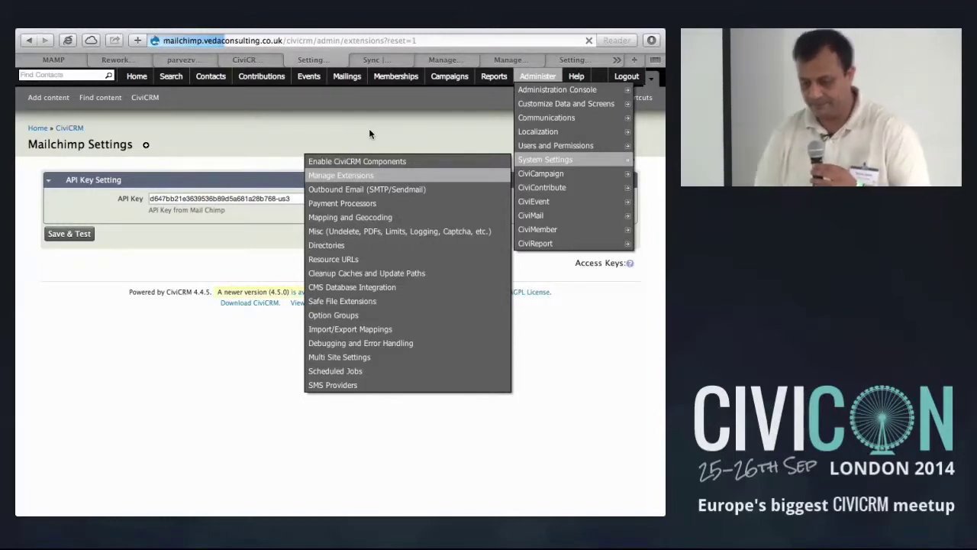
- Expand the Mailchimp extension row to confirm version 1.2 is enabled
left_click(510, 60)
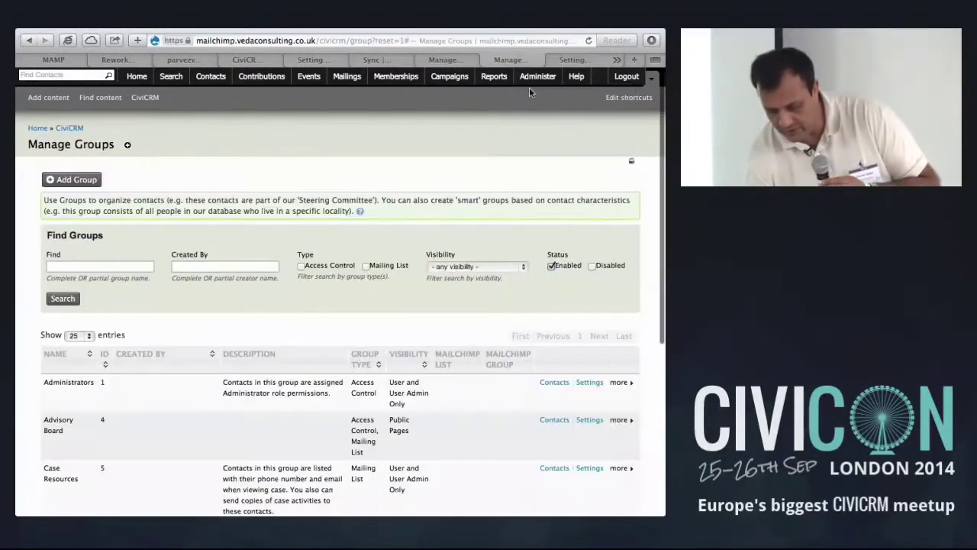
left_click(441, 59)
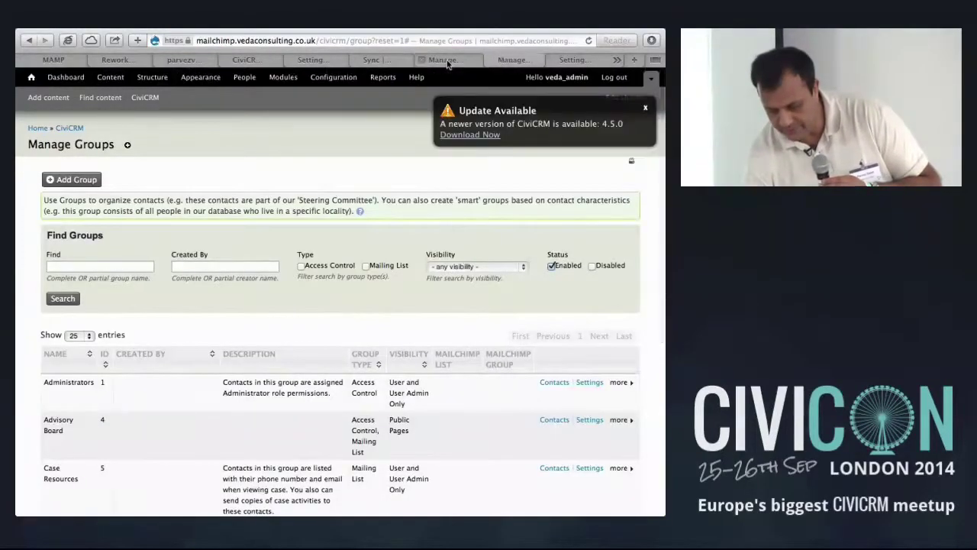
left_click(372, 61)
left_click(313, 60)
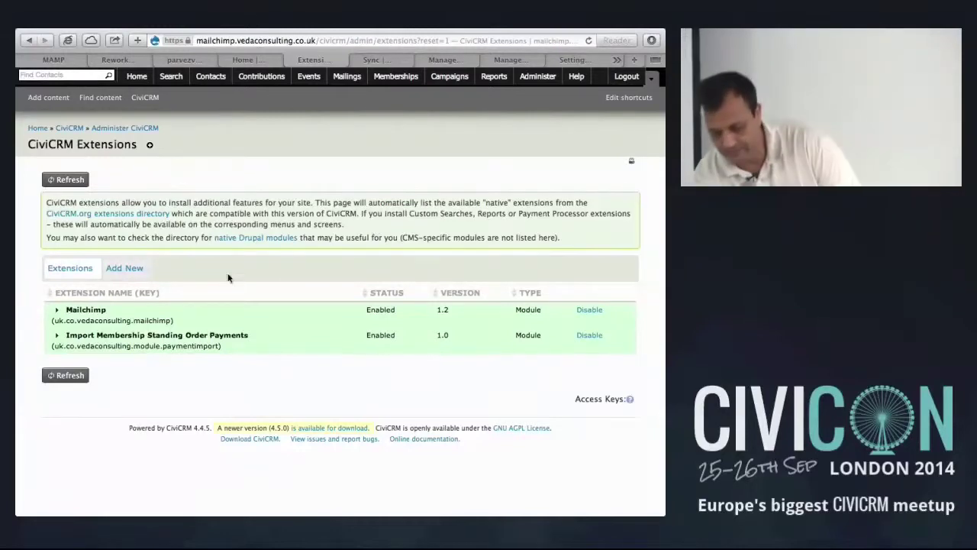
left_click(58, 315)
scroll(184, 336, "down", 3)
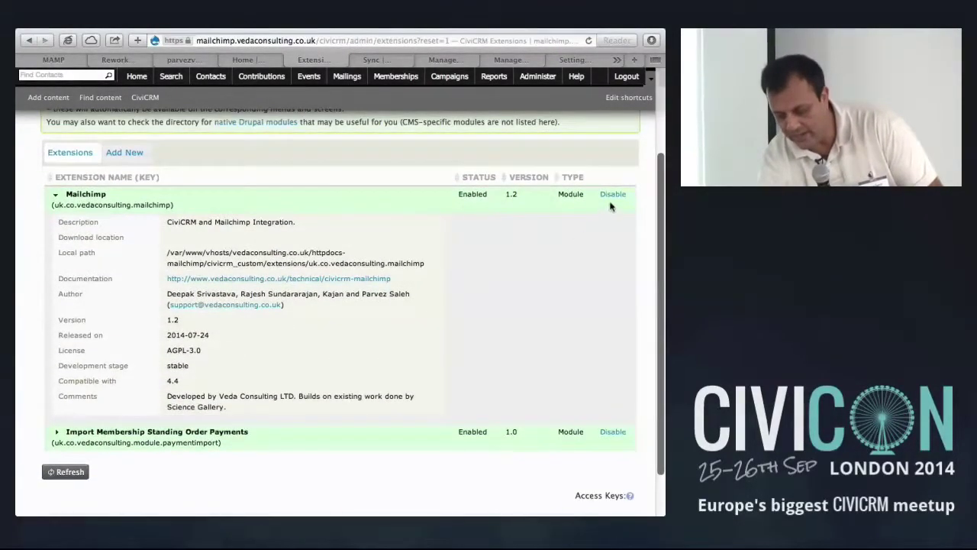
left_click(56, 197)
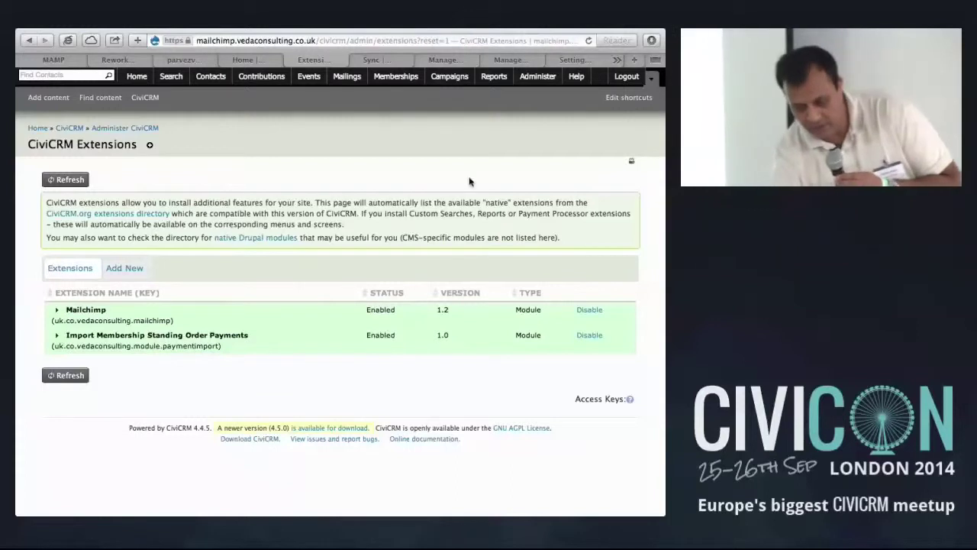
mouse_move(346, 76)
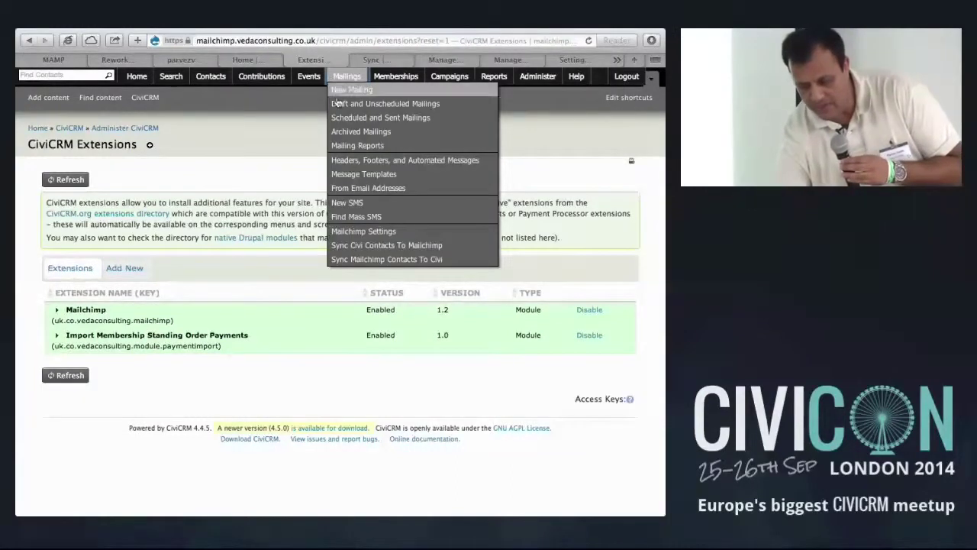
- Open CiviCRM's Mailchimp Settings and select the API key value
left_click(352, 237)
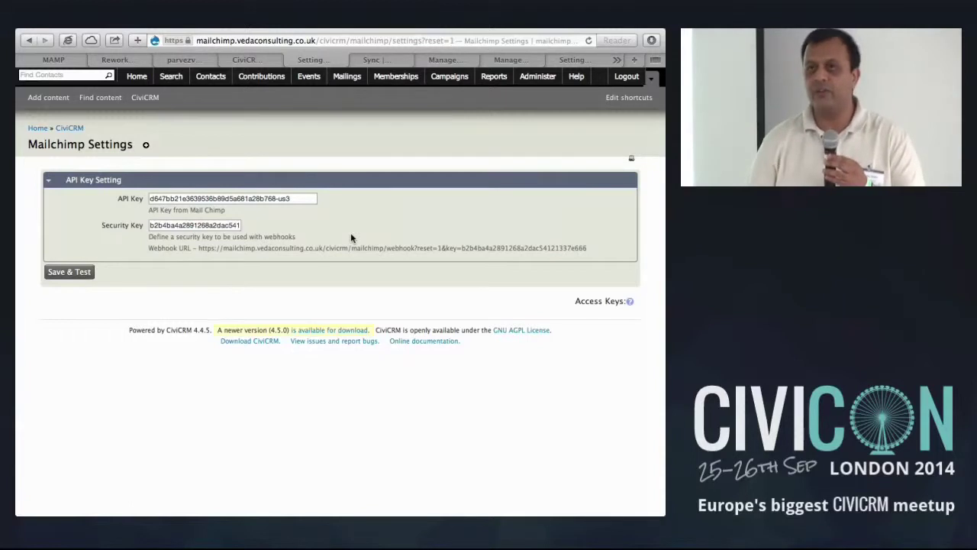
left_click_drag(291, 203, 144, 195)
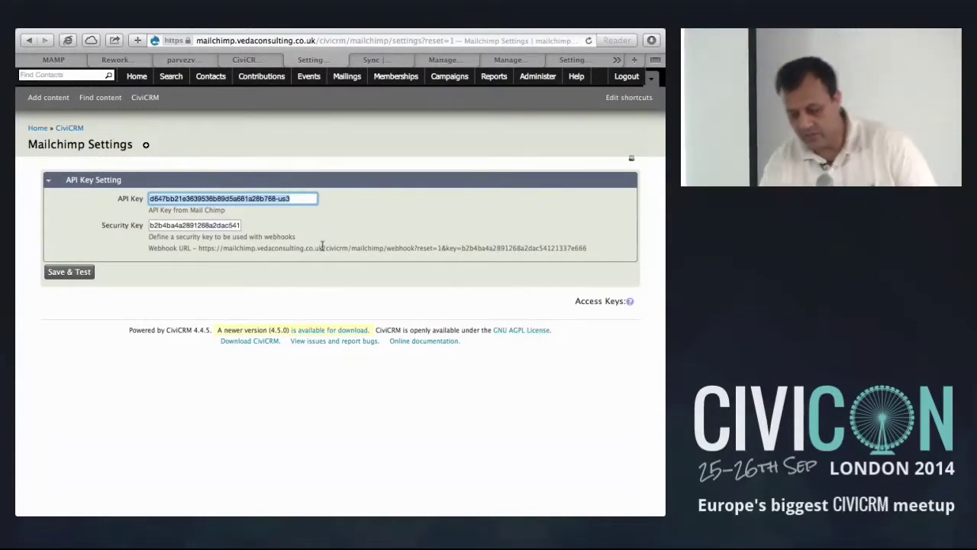
left_click(180, 225)
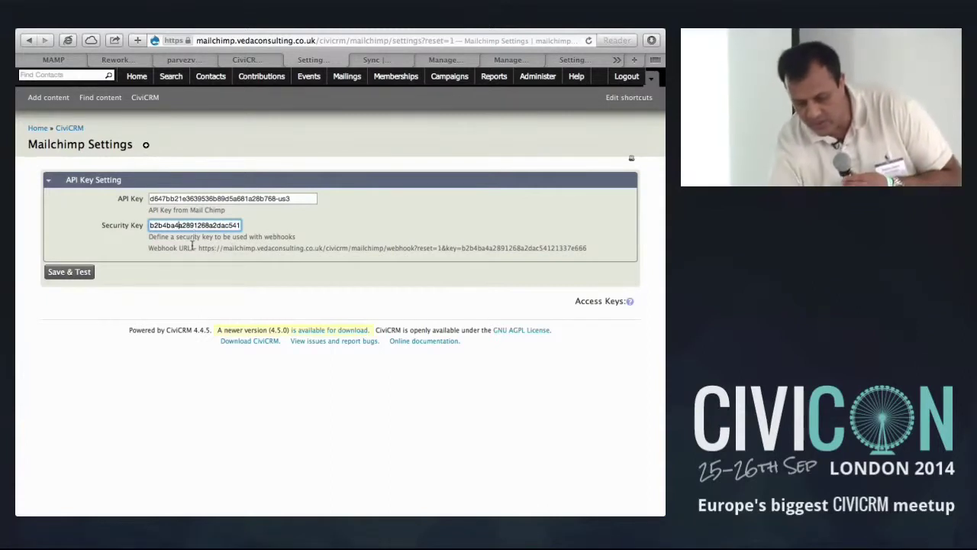
- Select the full webhook URL and switch back to the MailChimp window
left_click_drag(197, 248, 315, 256)
left_click_drag(570, 248, 592, 248)
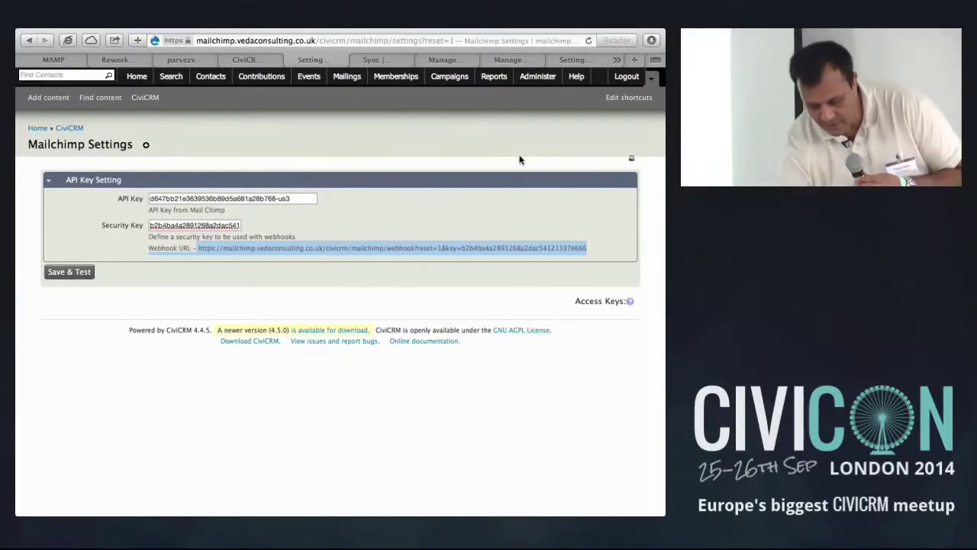
key("super+Tab")
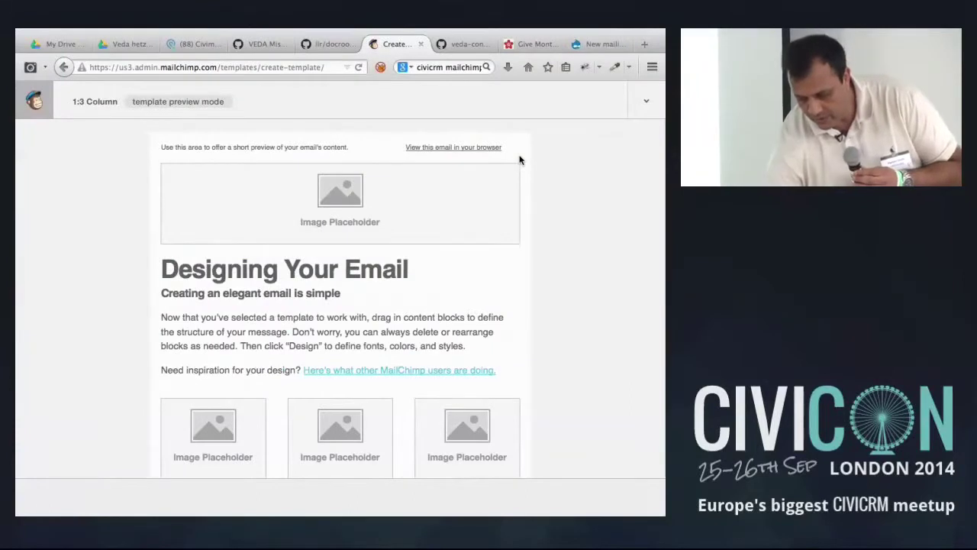
- Open CiviCon London List 1 from the Lists overview and go to its Webhooks settings
left_click(64, 67)
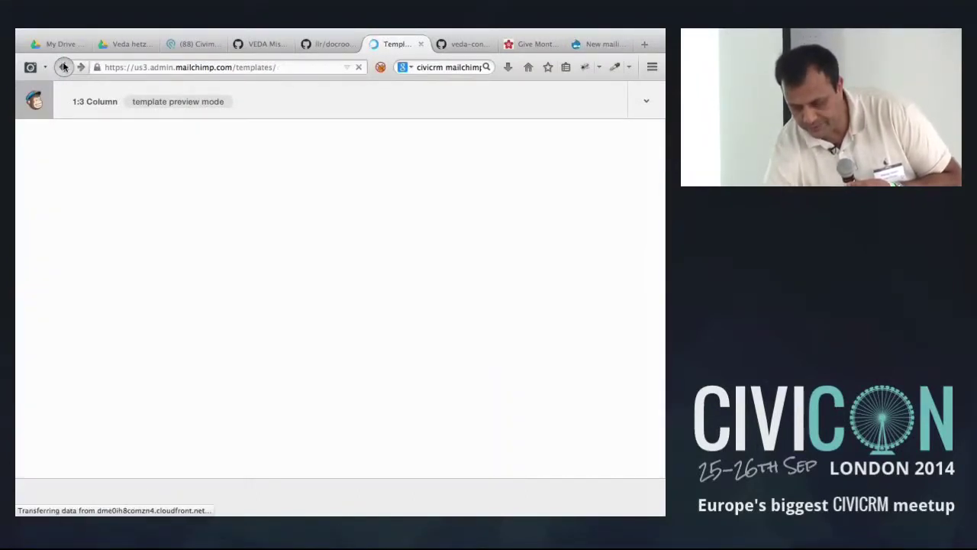
left_click(64, 67)
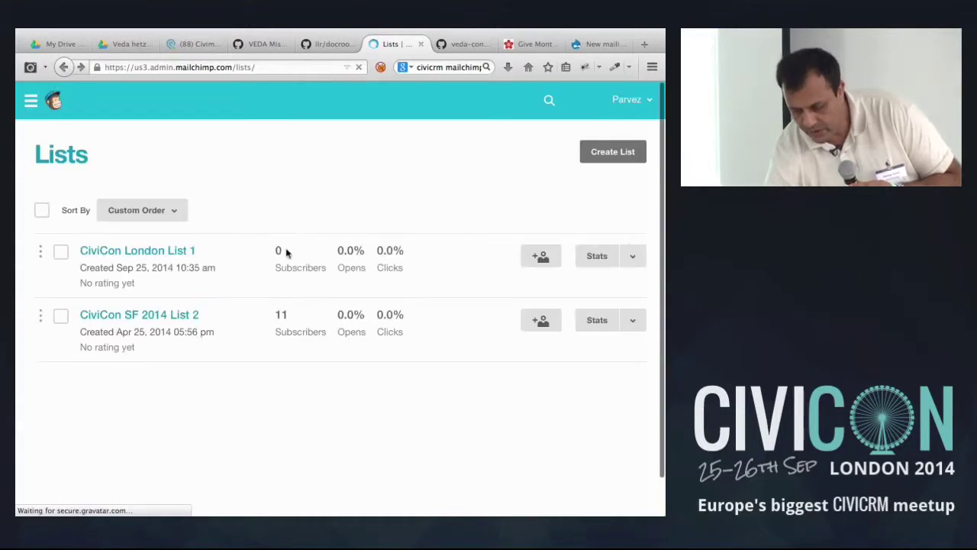
left_click(150, 256)
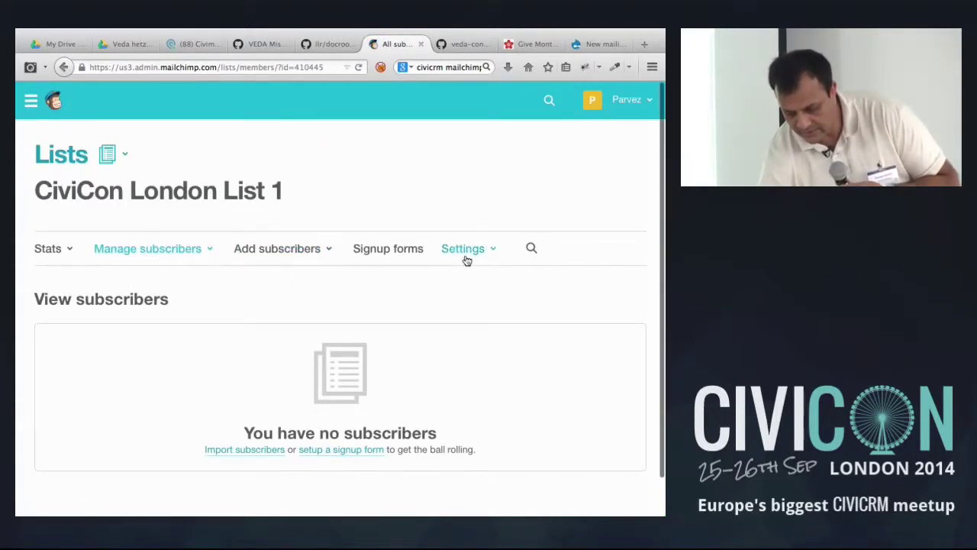
left_click(463, 256)
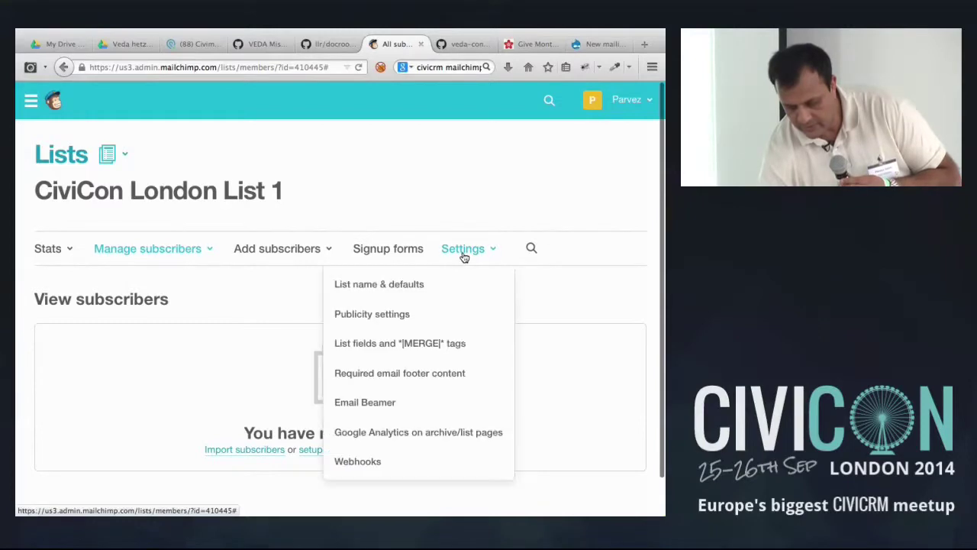
left_click(367, 461)
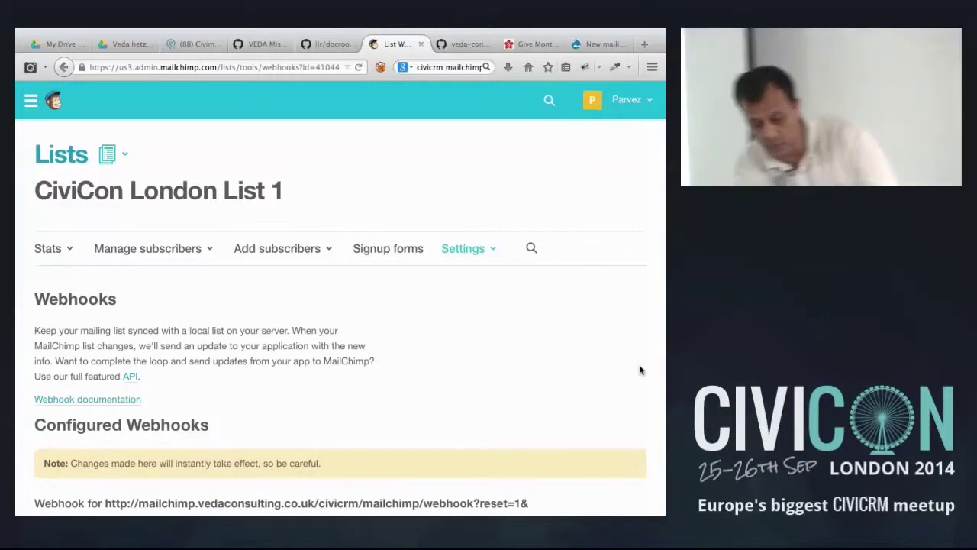
- Inspect the CiviCRM webhook URL and select its security key, then return to Safari
scroll(622, 365, "down", 4)
scroll(623, 365, "down", 2)
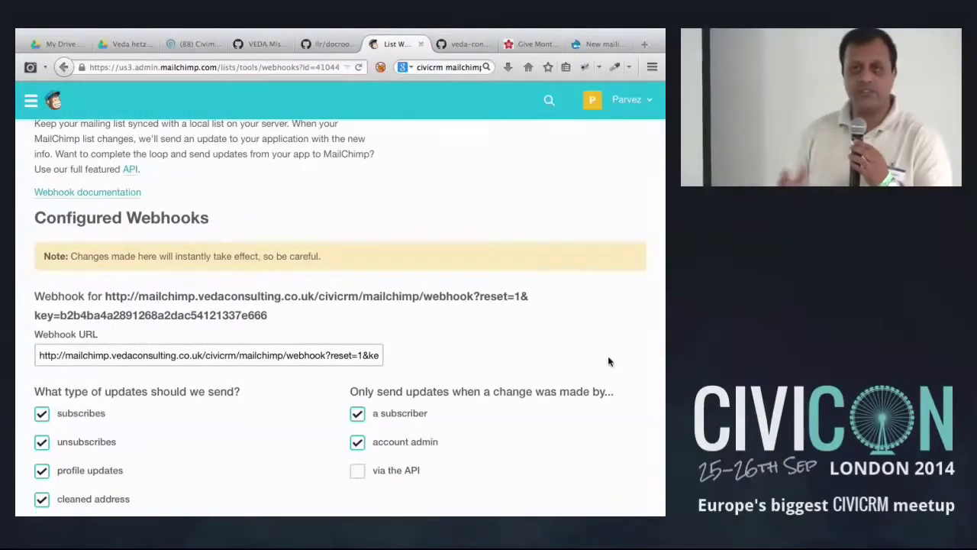
scroll(608, 356, "down", 3)
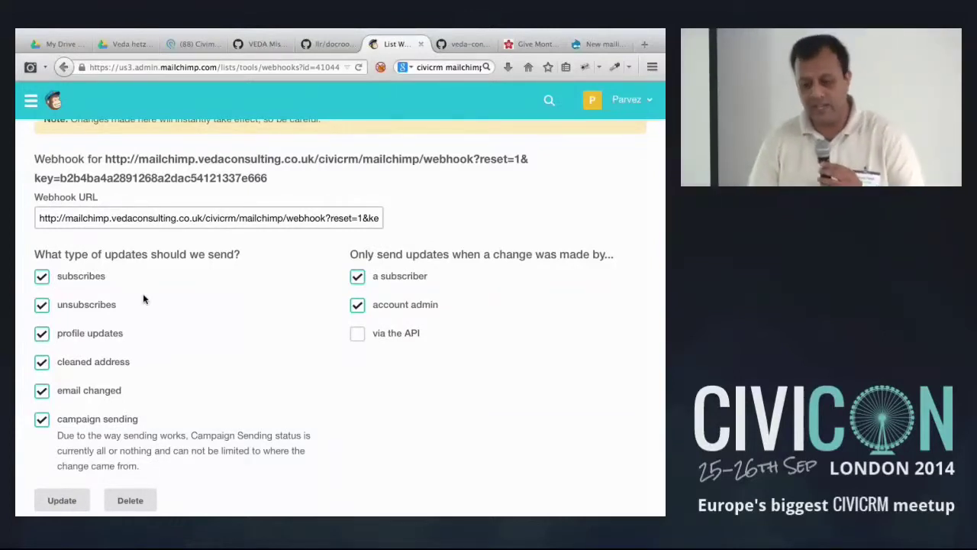
left_click(140, 219)
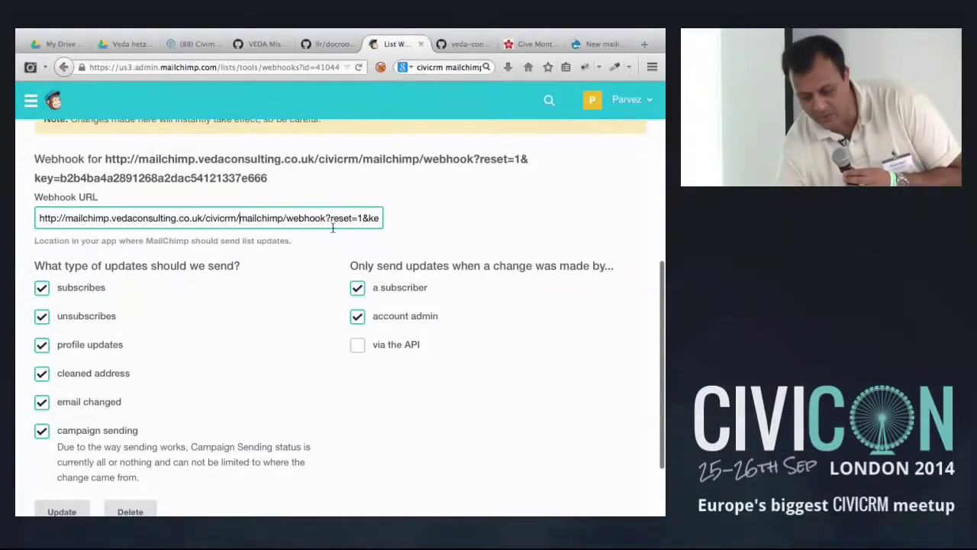
key("End")
double_click(238, 218)
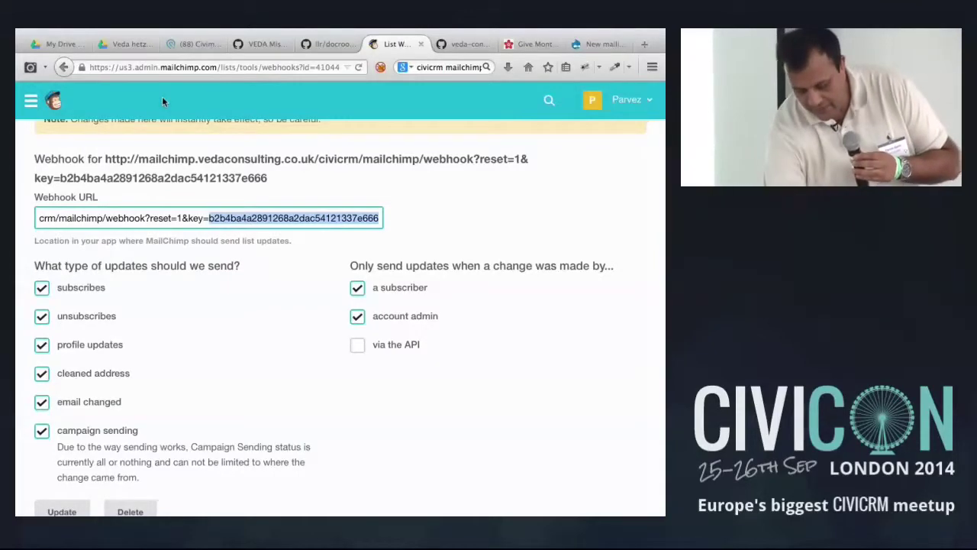
key("super+Tab")
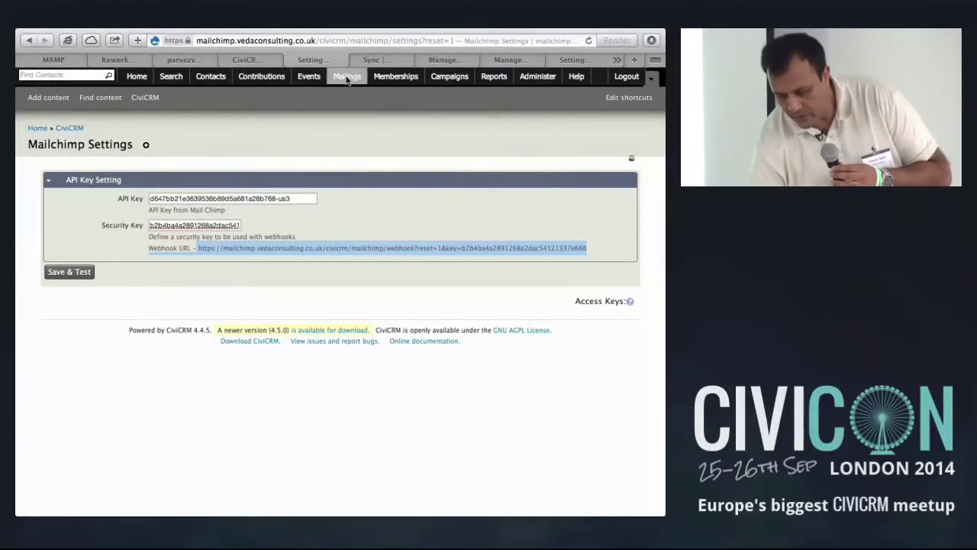
- Open Manage Groups, check Newsletter Subscribers' 61 contacts, and show its extra actions
mouse_move(212, 80)
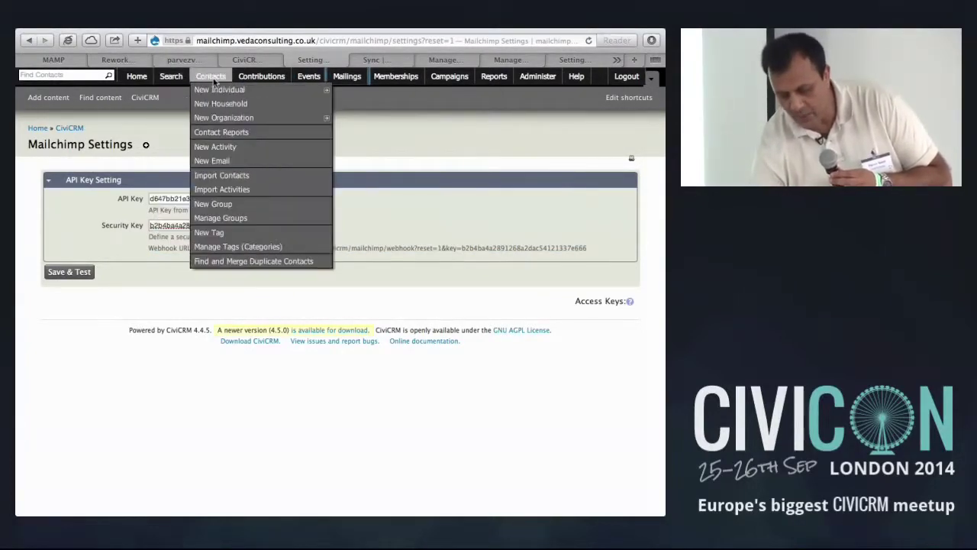
left_click(229, 219)
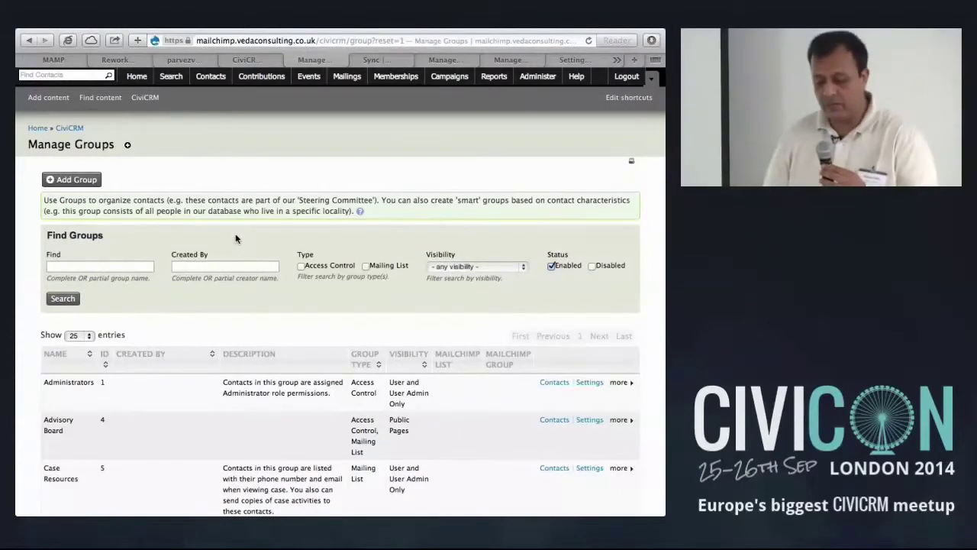
scroll(301, 294, "down", 5)
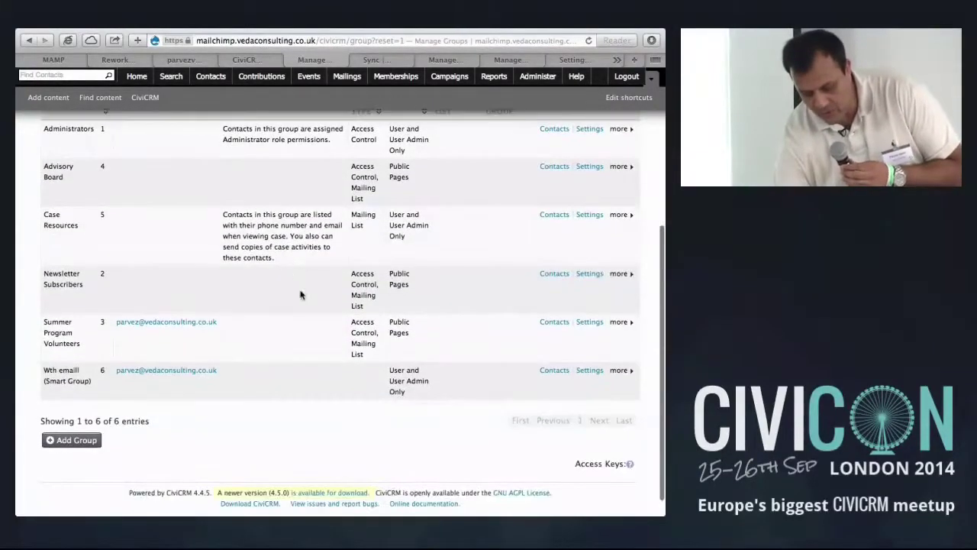
scroll(409, 332, "up", 2)
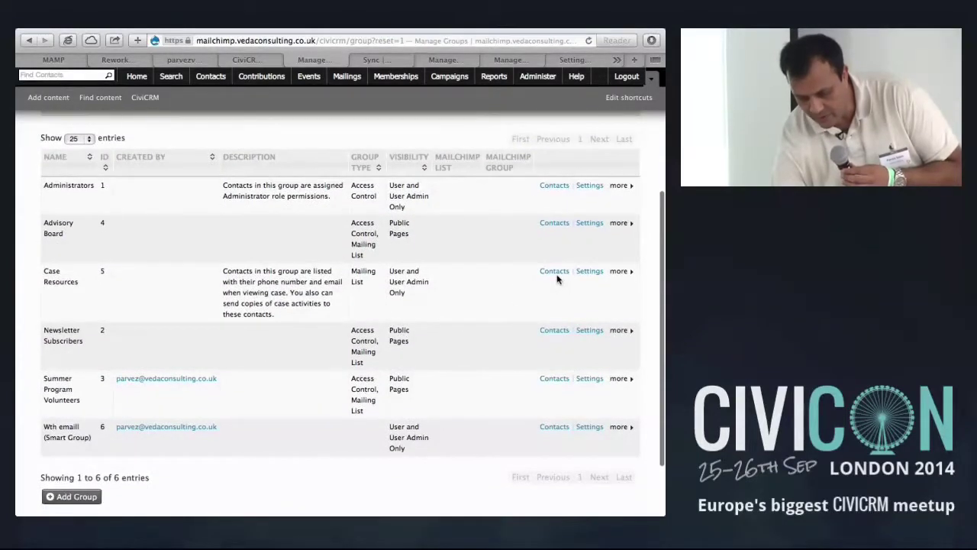
left_click(556, 334)
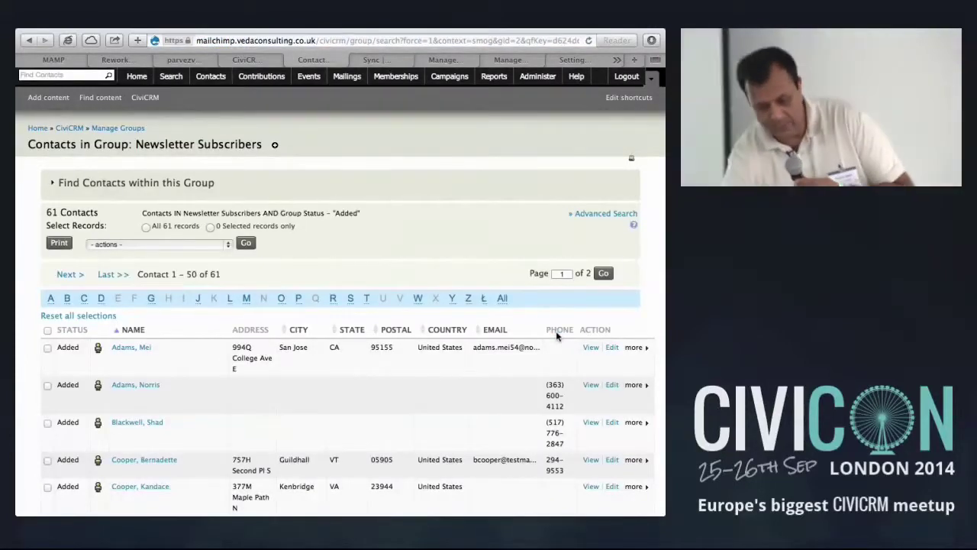
left_click(29, 40)
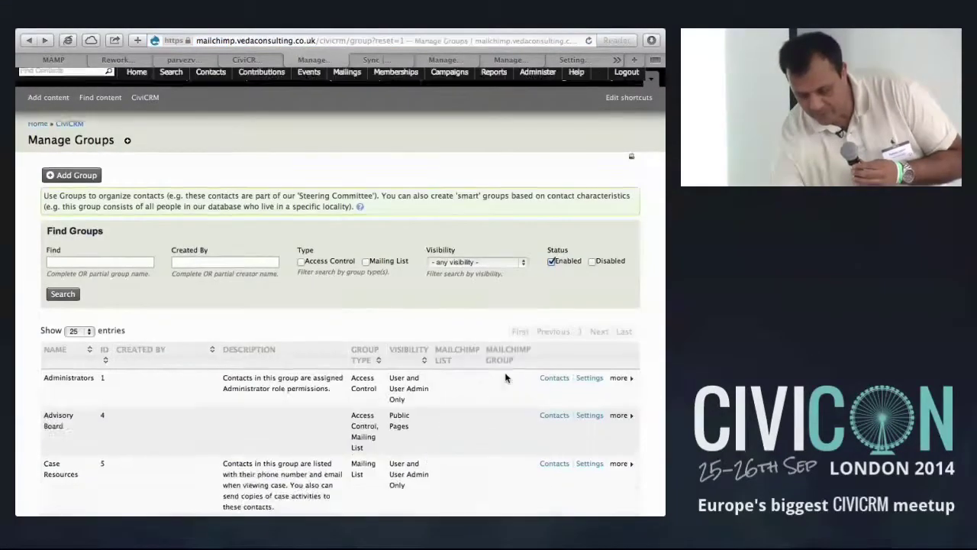
scroll(505, 377, "down", 5)
left_click(621, 251)
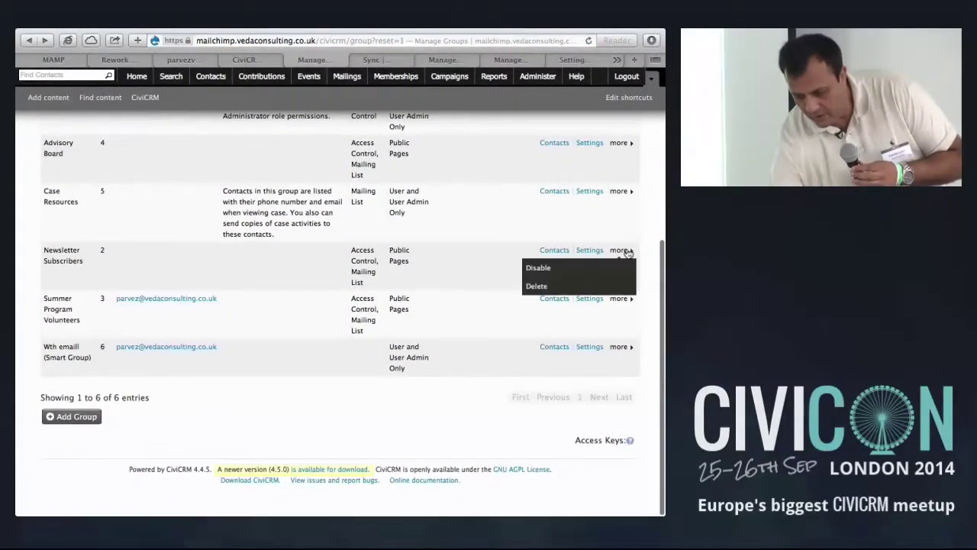
- In Newsletter Subscribers settings, choose CiviCon London List 1 with interest-grouping sync
left_click(592, 250)
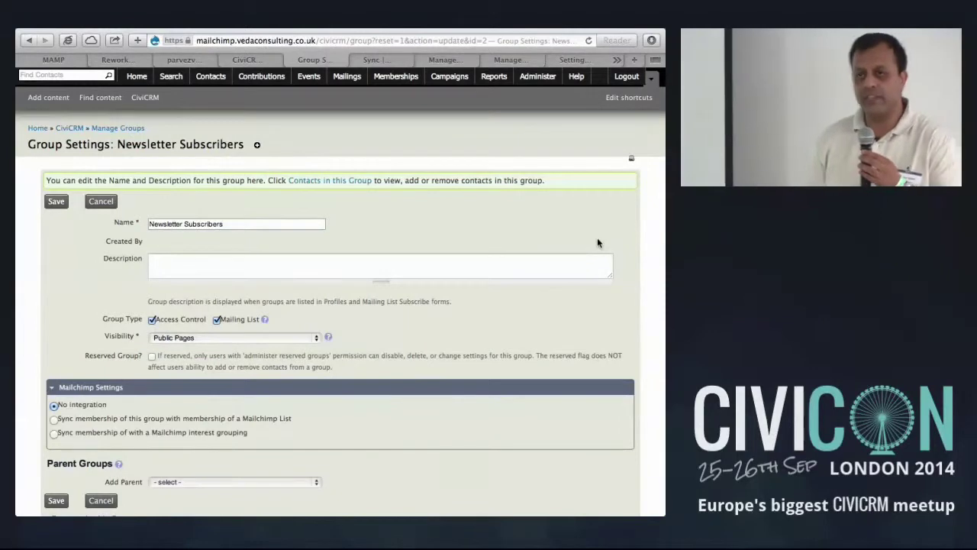
scroll(268, 430, "down", 3)
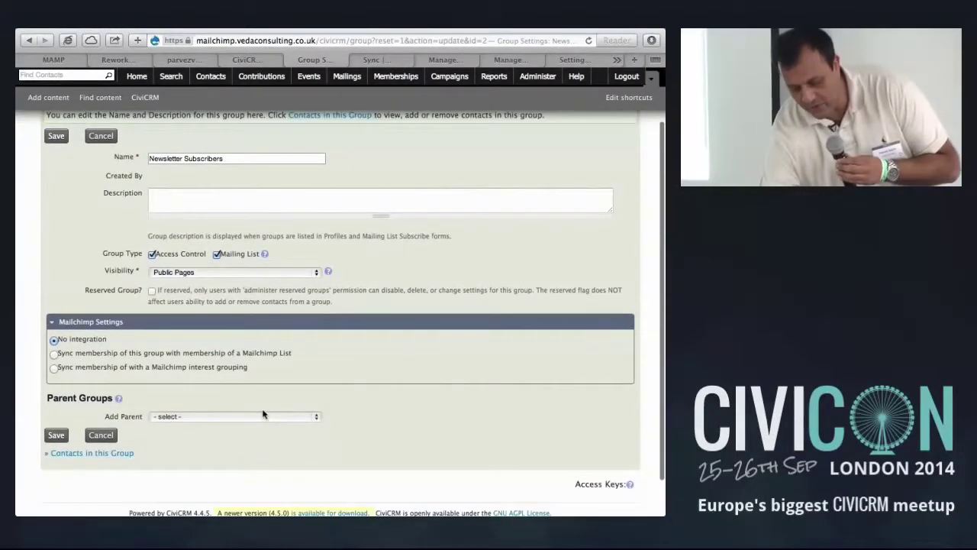
scroll(86, 388, "down", 1)
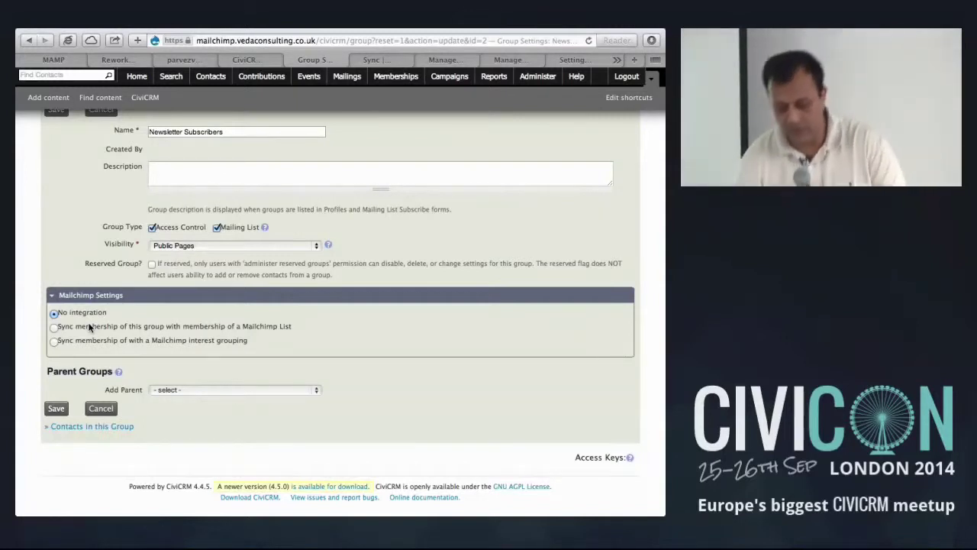
left_click(53, 327)
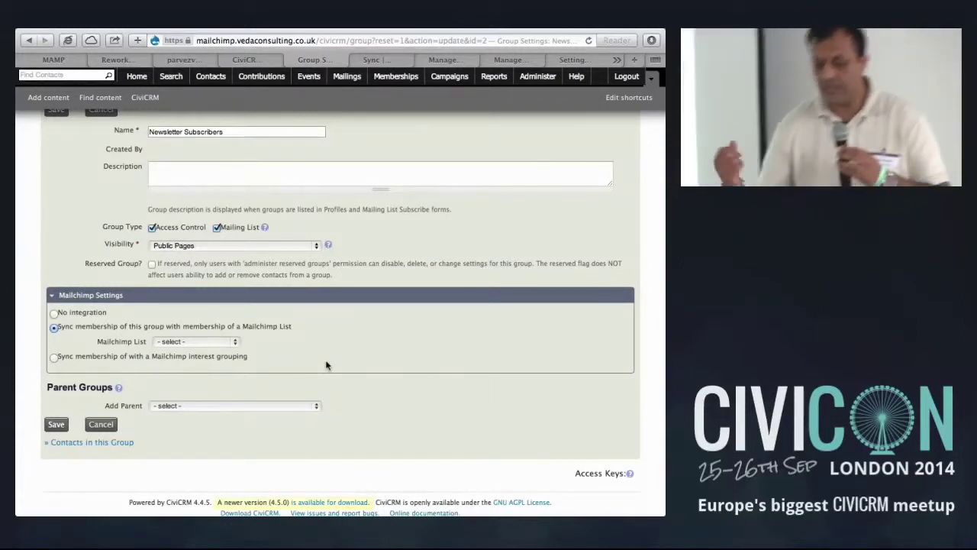
left_click(224, 343)
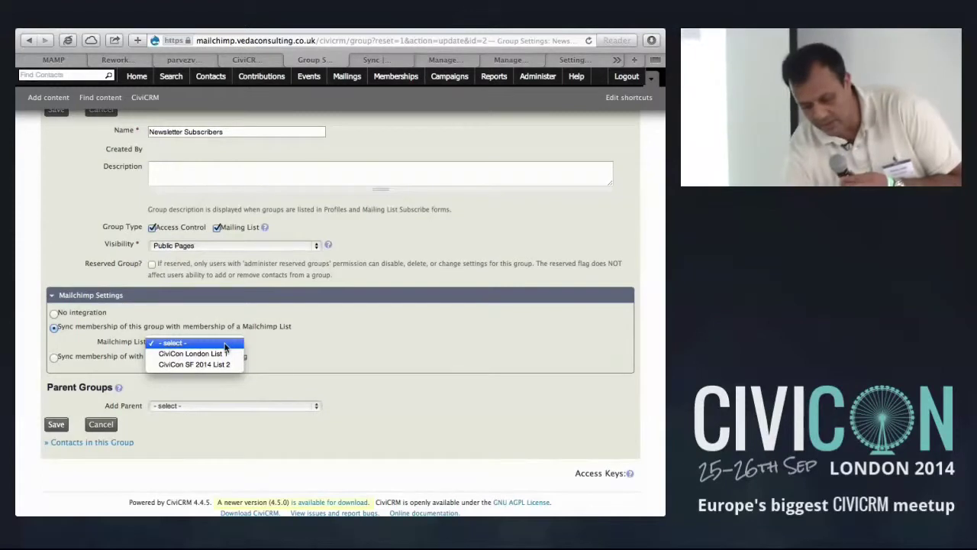
left_click(219, 354)
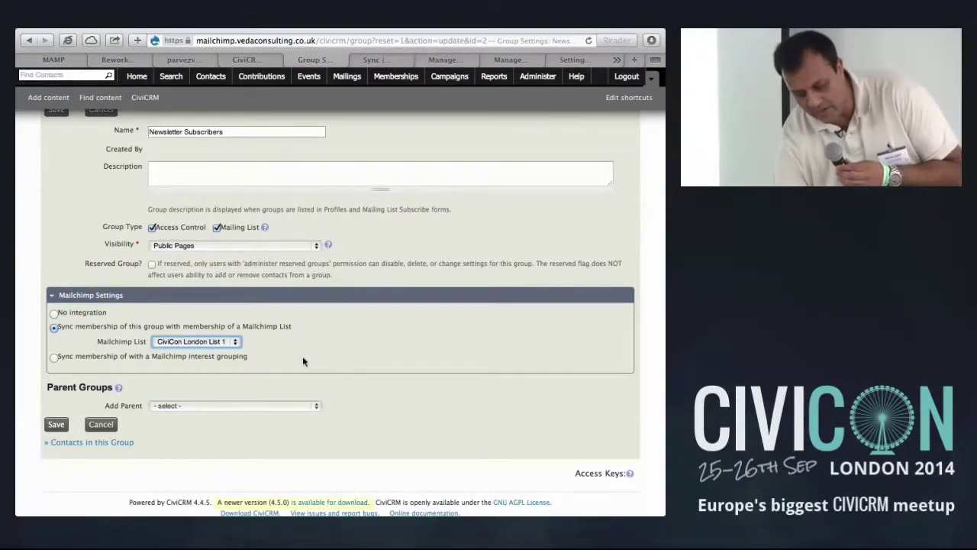
left_click(54, 357)
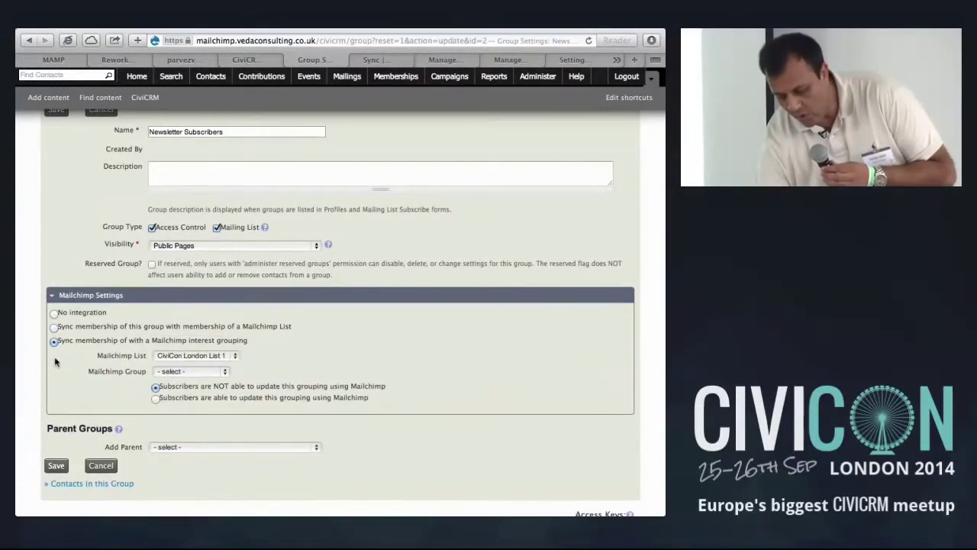
- Pick Newsletters::Test 1 from the Mailchimp Group dropdown
left_click(183, 372)
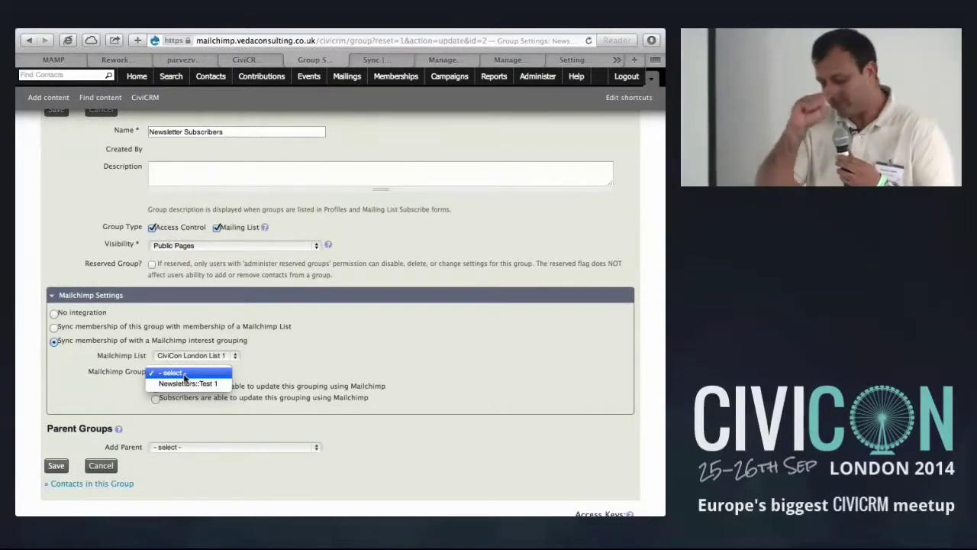
left_click(386, 408)
left_click(220, 373)
left_click(218, 412)
scroll(192, 404, "down", 1)
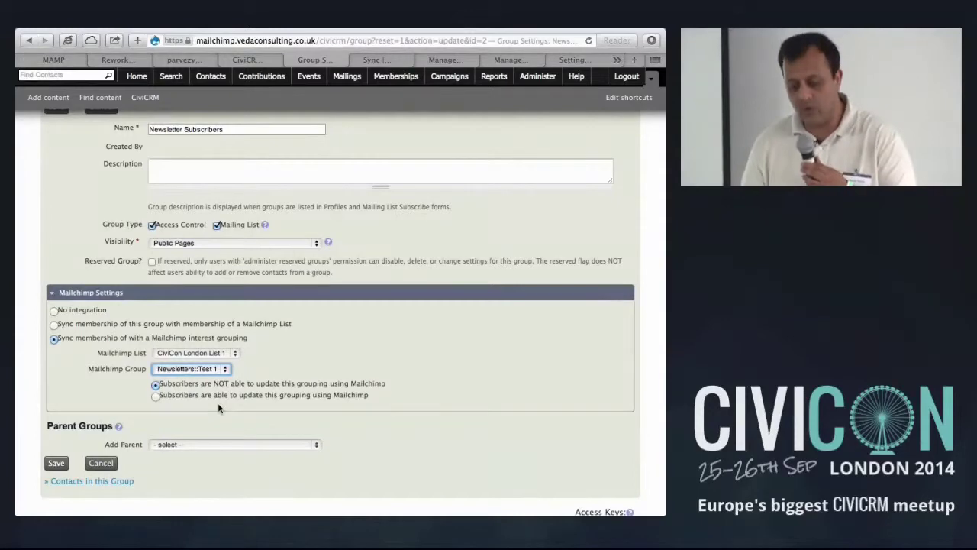
scroll(218, 412, "down", 1)
scroll(218, 420, "down", 2)
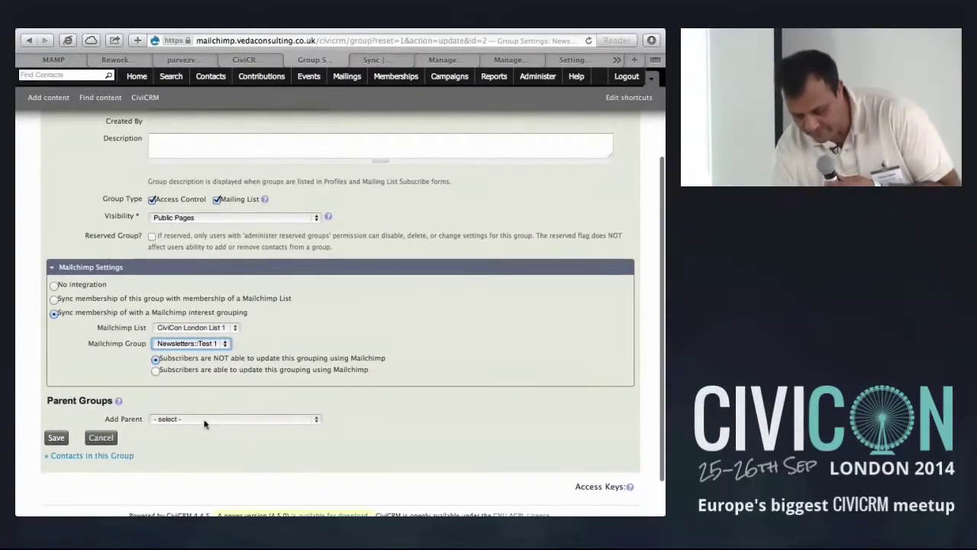
- Switch to CiviCon SF 2014 List 2 with the CiviCon Group 1::Newsletter grouping and save
left_click(57, 437)
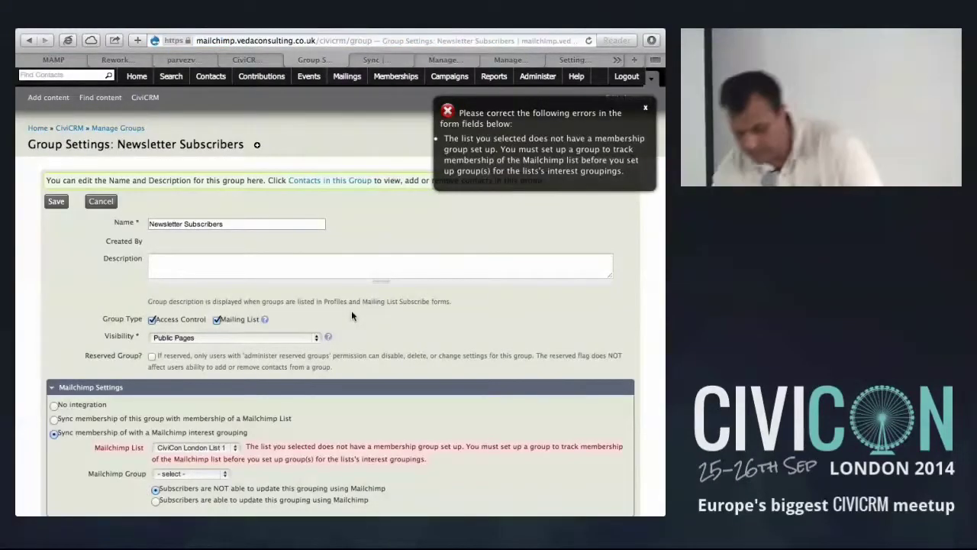
left_click(202, 453)
left_click(196, 460)
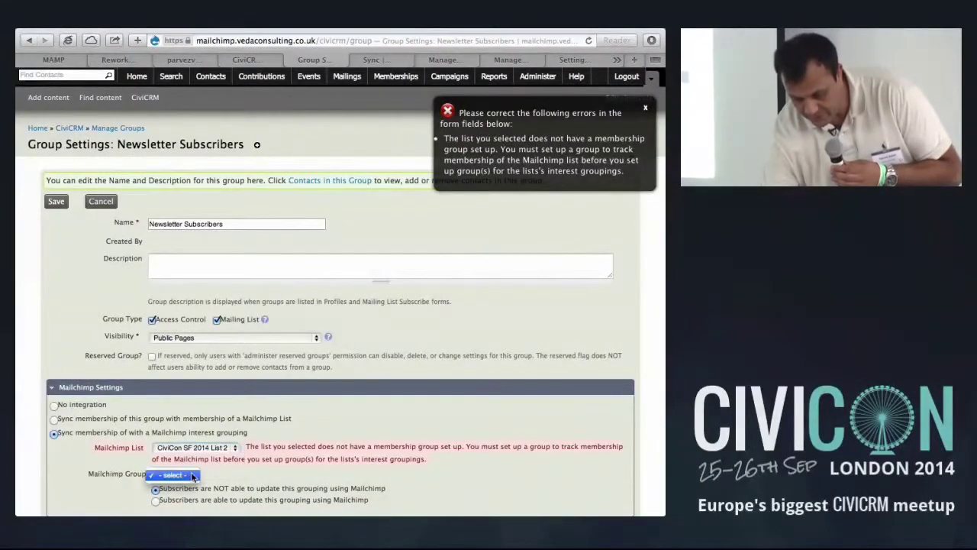
left_click(193, 474)
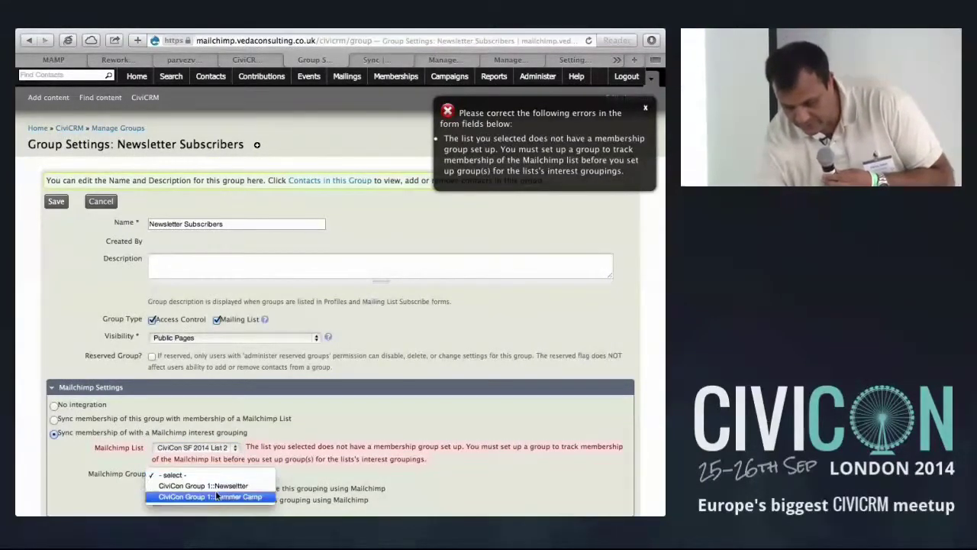
left_click(214, 486)
scroll(229, 382, "down", 5)
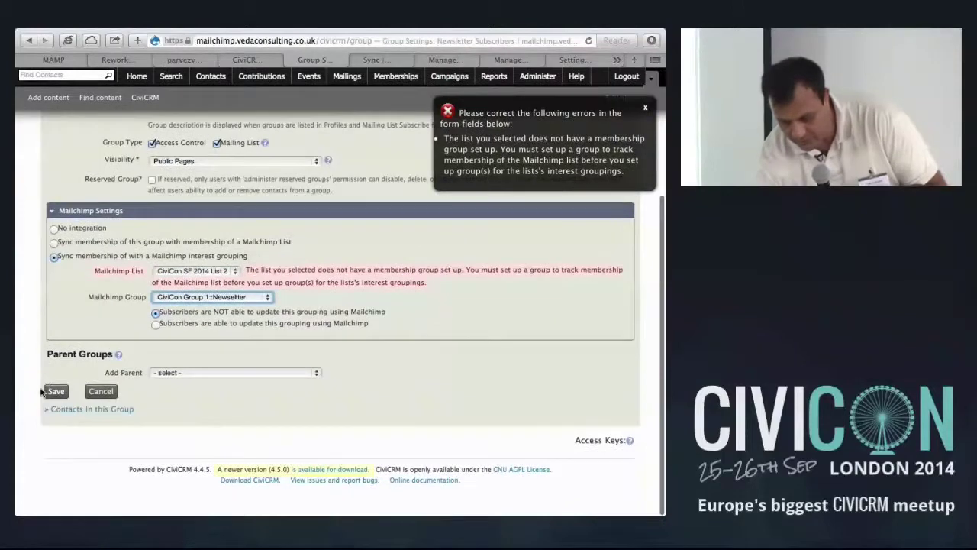
left_click(56, 391)
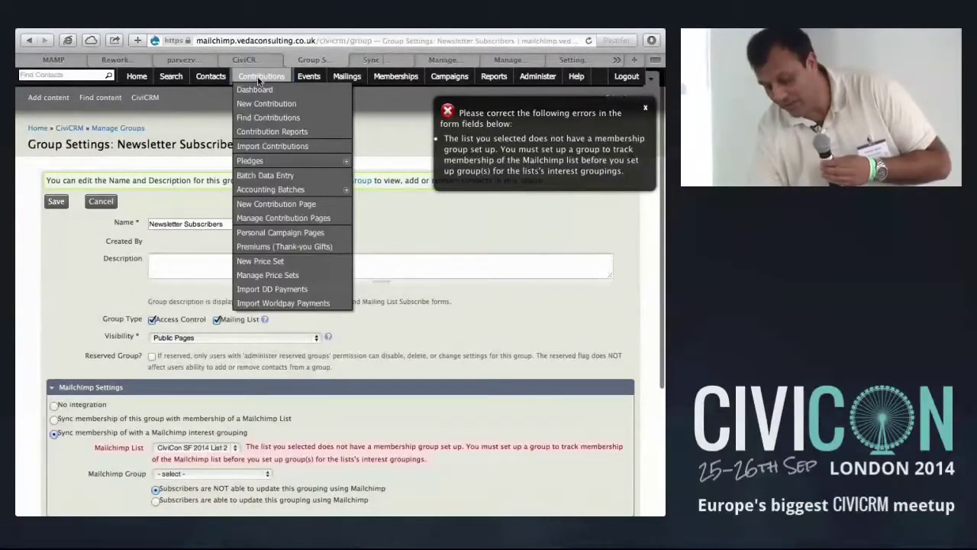
- Go to Administer > System Settings > Scheduled Jobs to list CiviCRM's cron jobs
mouse_move(219, 84)
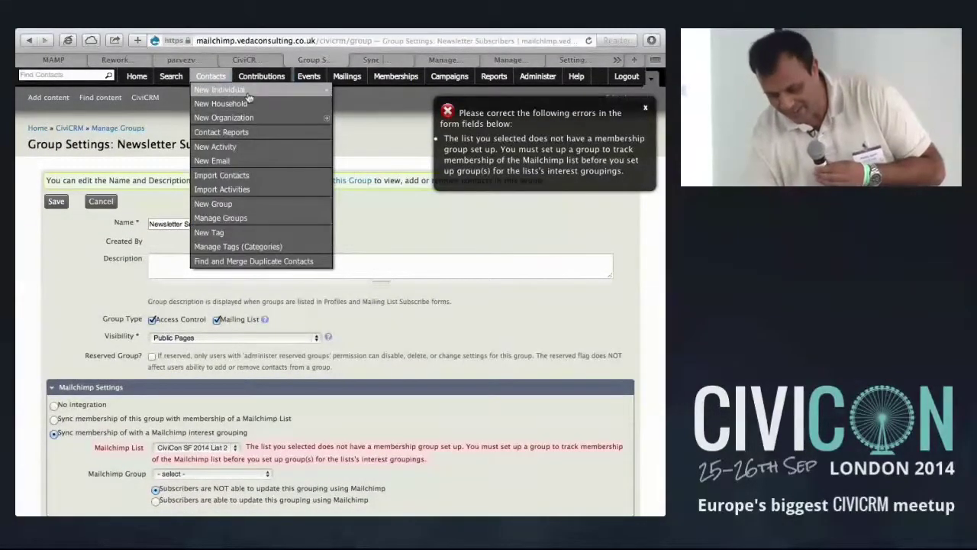
mouse_move(347, 76)
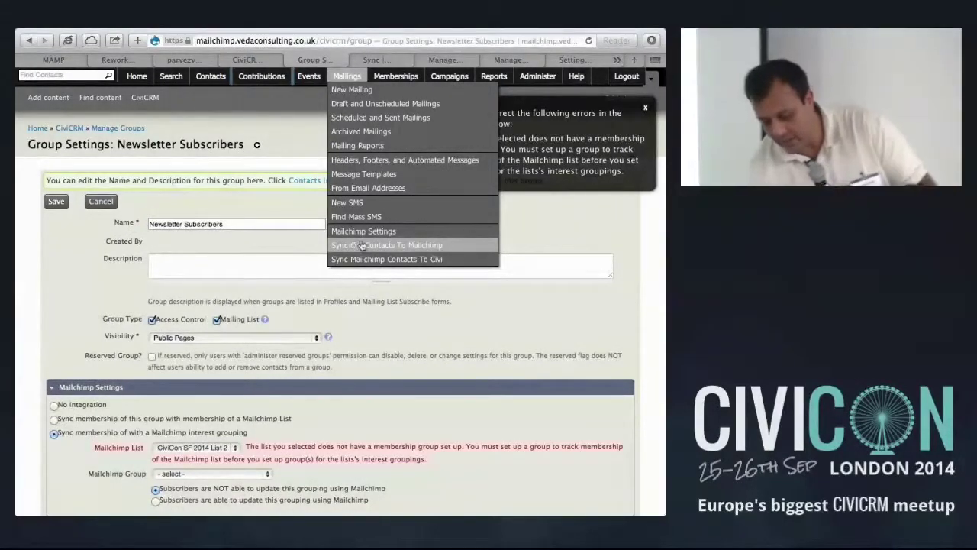
mouse_move(538, 76)
mouse_move(546, 161)
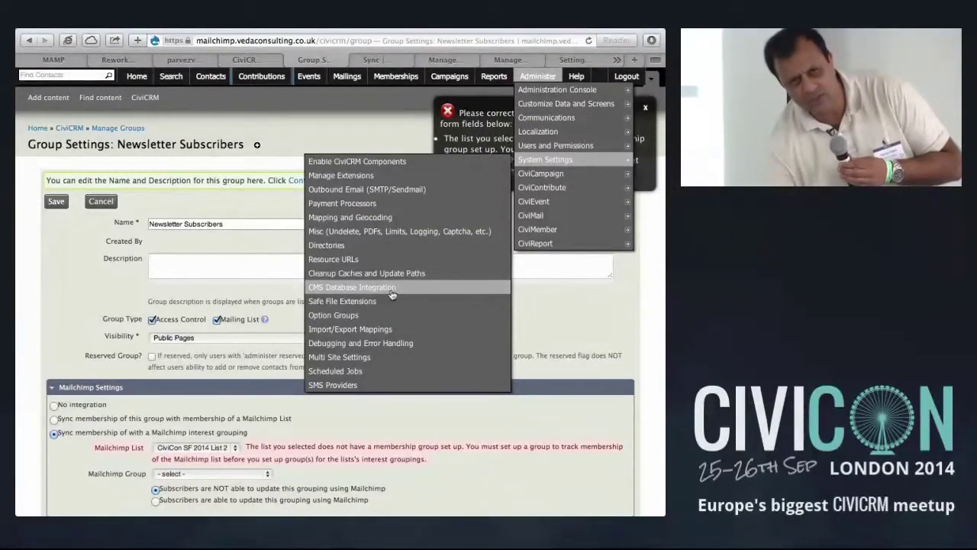
left_click(356, 379)
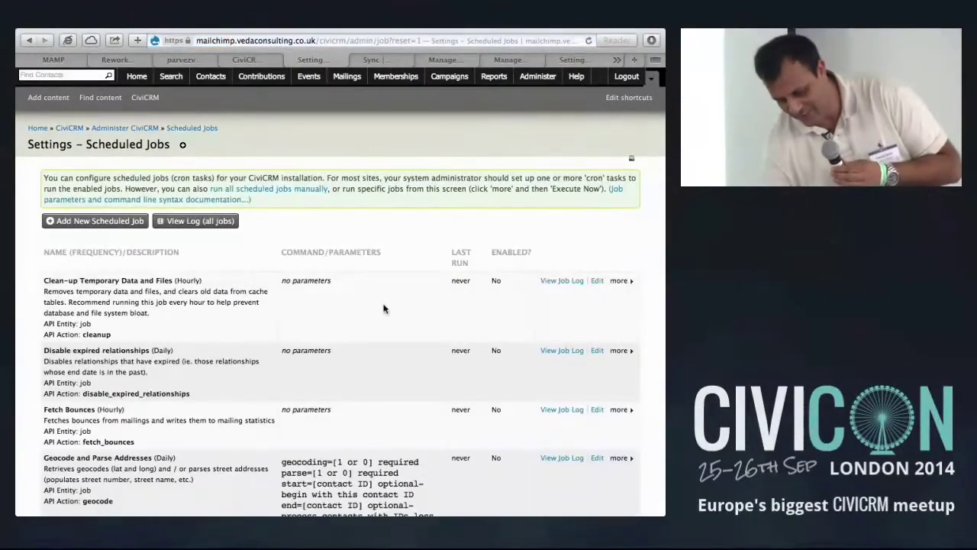
scroll(388, 304, "down", 5)
scroll(381, 307, "down", 5)
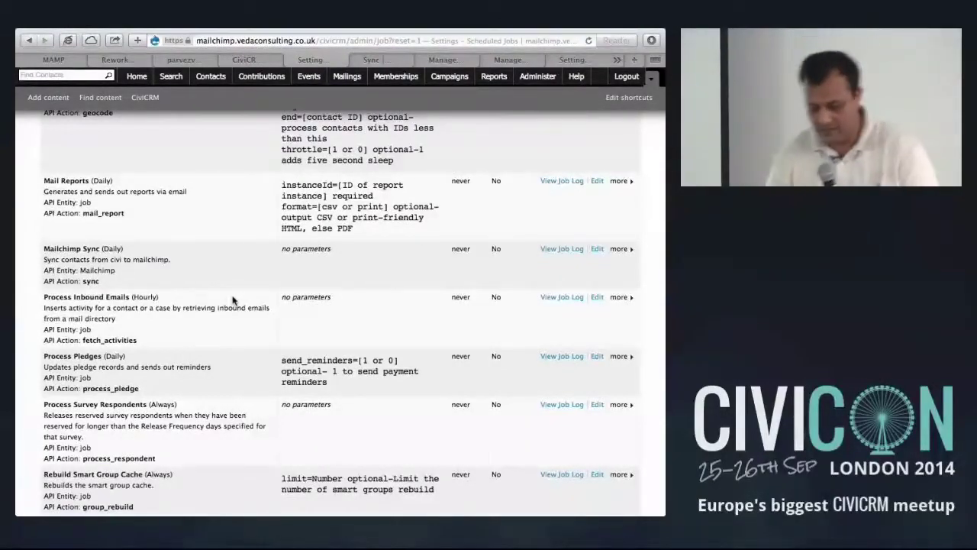
scroll(268, 299, "up", 15)
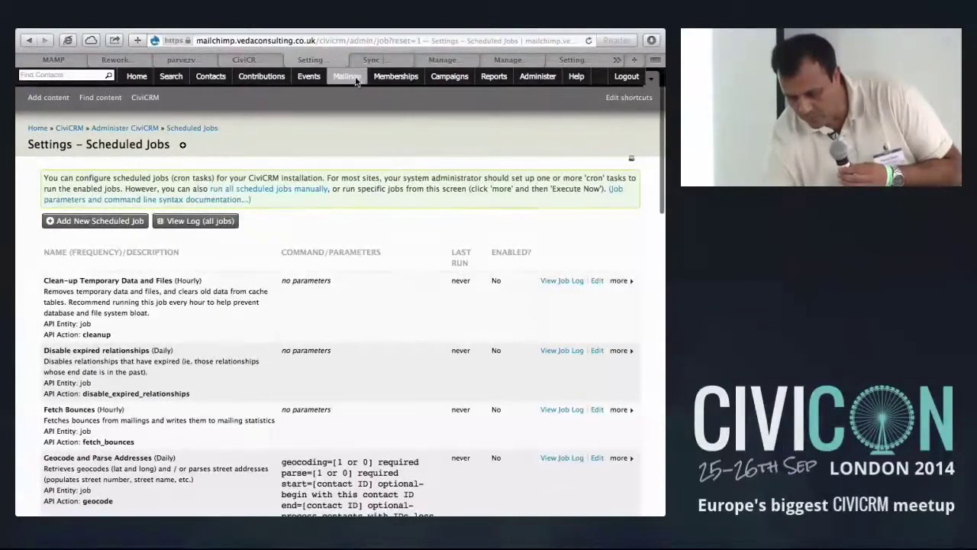
scroll(333, 82, "down", 2)
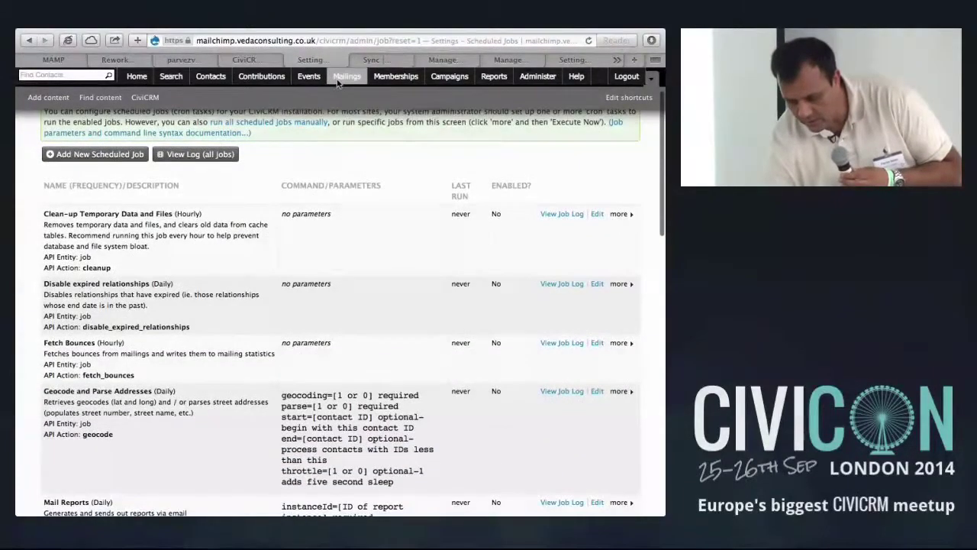
left_click(340, 78)
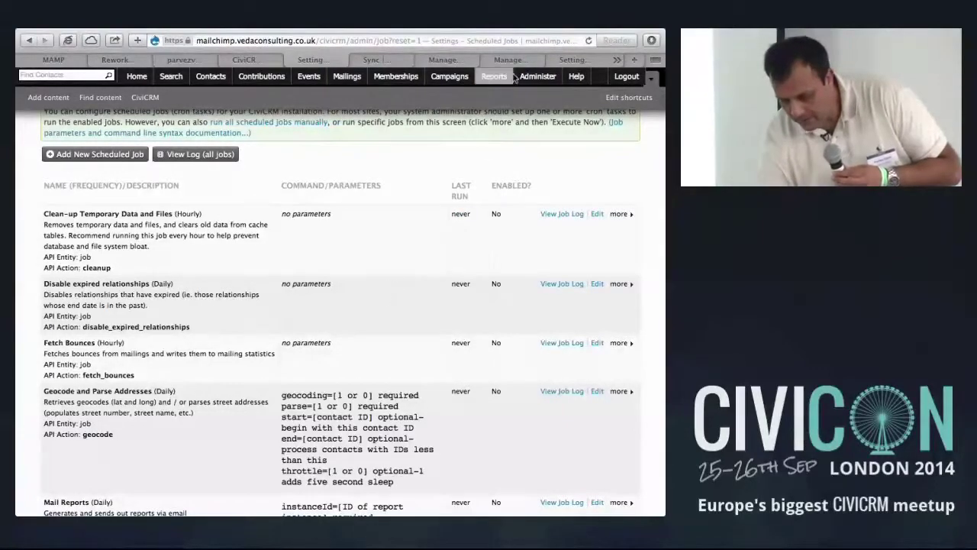
left_click(538, 77)
mouse_move(532, 165)
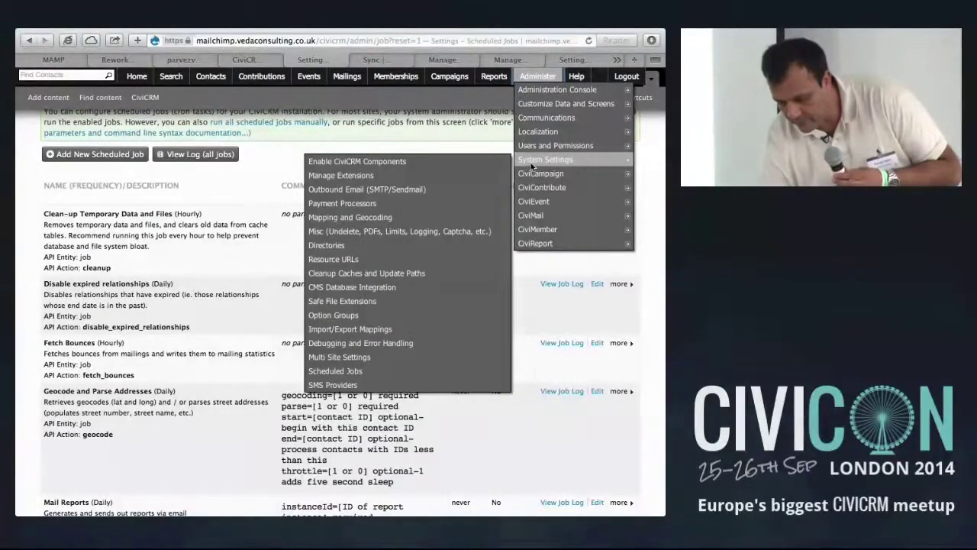
left_click(410, 137)
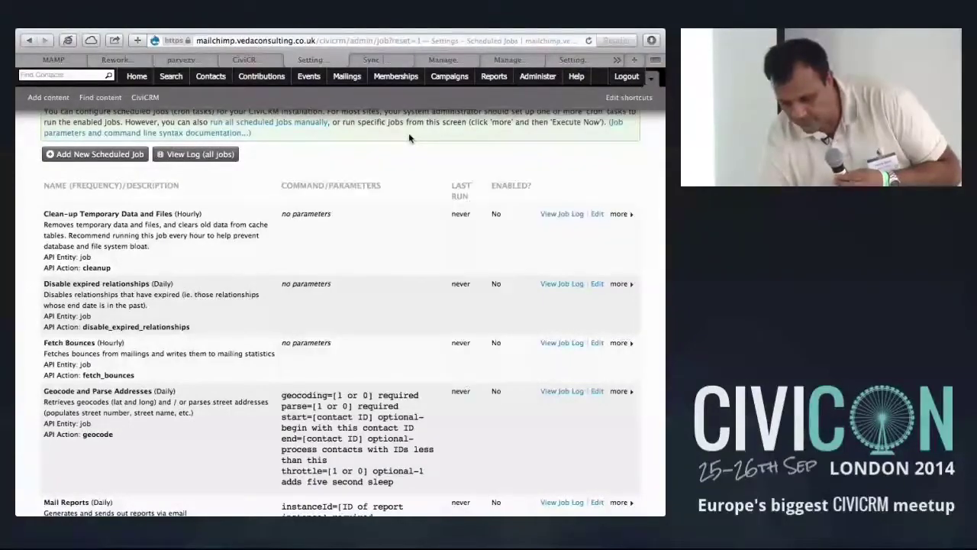
key("super+Tab")
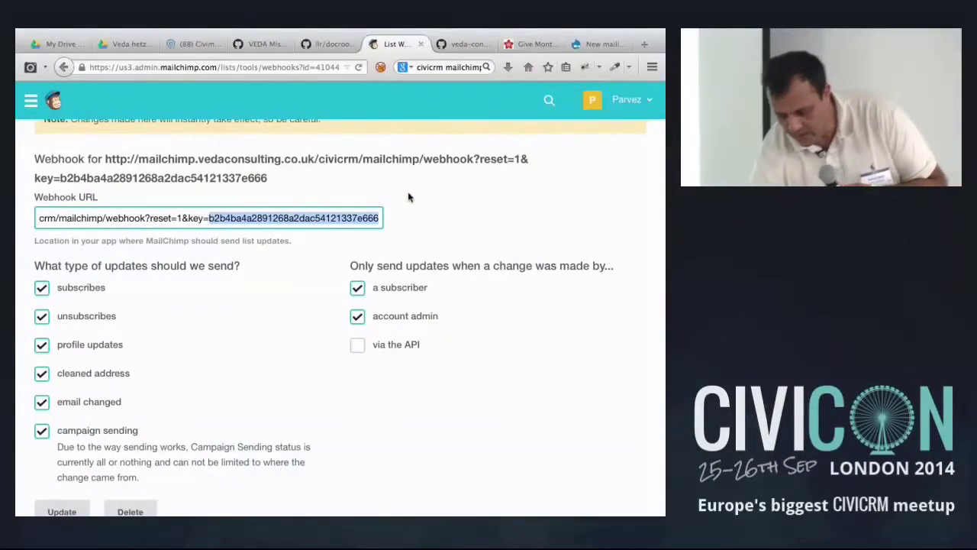
- Check the 11 Summer Camp subscribers of CiviCon SF 2014 List 2, then return to PowerPoint
scroll(382, 196, "up", 5)
left_click(42, 157)
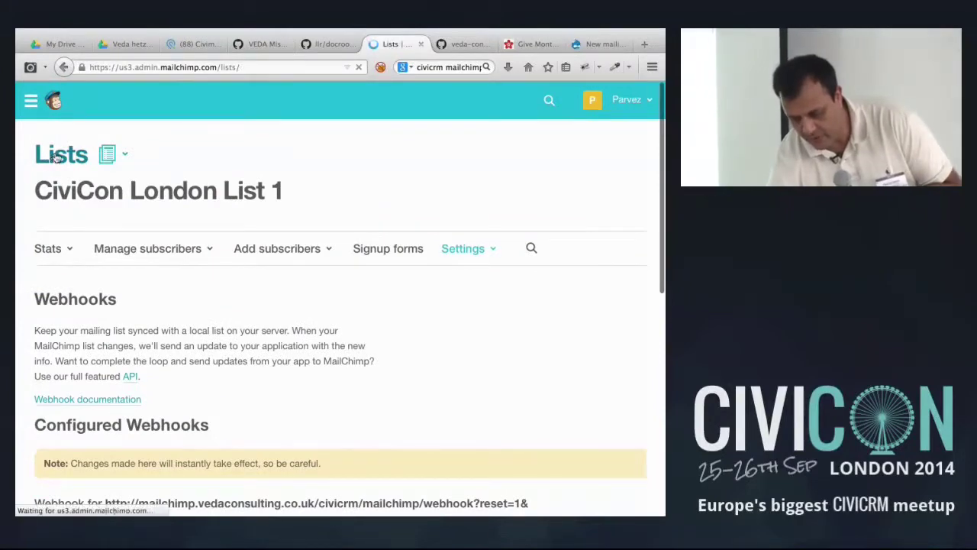
left_click(153, 316)
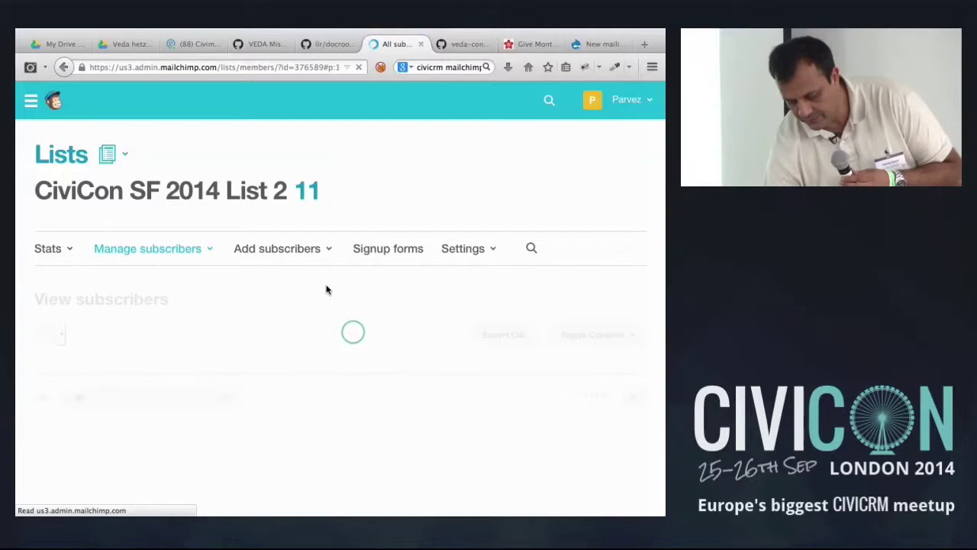
scroll(326, 289, "down", 5)
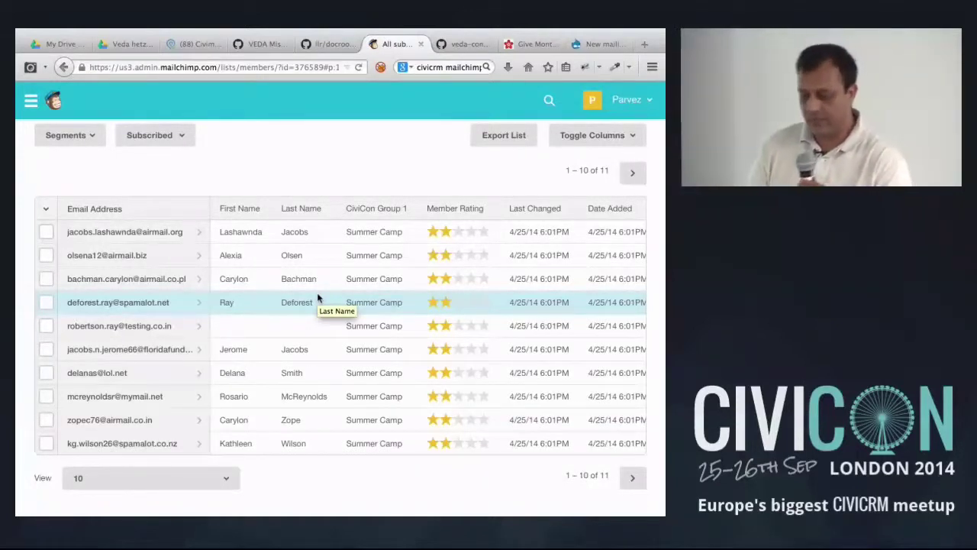
scroll(338, 296, "up", 3)
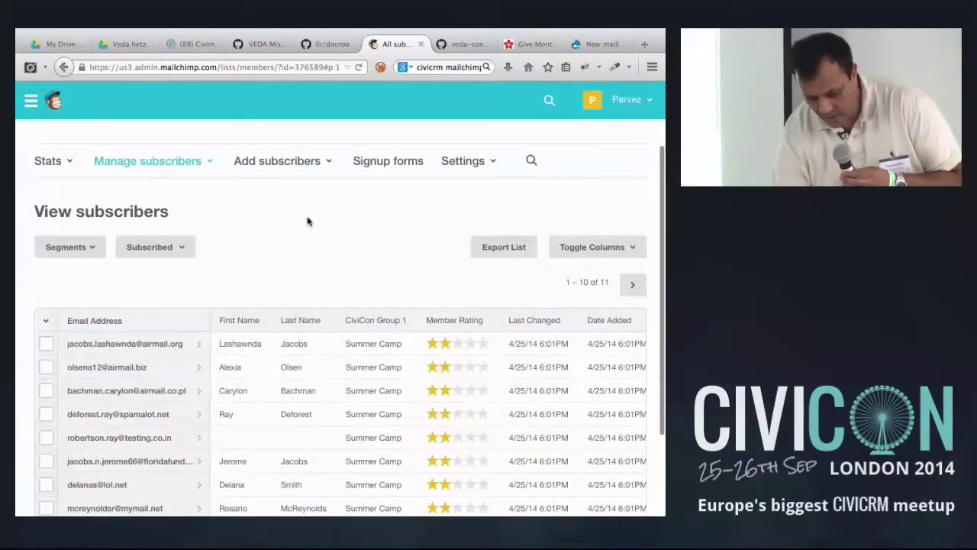
key("super+Tab")
key("super+Tab")
key("super+Tab")
key("super+Tab")
key("super+Tab")
key("super+Tab")
key("super+Tab")
key("super+Tab")
key("super+Tab")
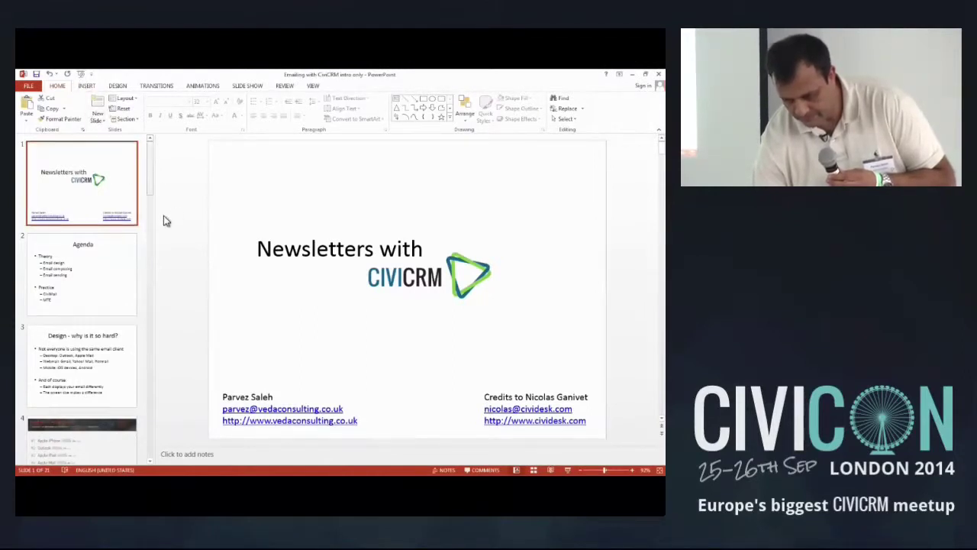
- Present the CiviCRM & eMail, CiviCRM & Mailchimp and THANK YOU slides, ending on THANK YOU
left_click(568, 470)
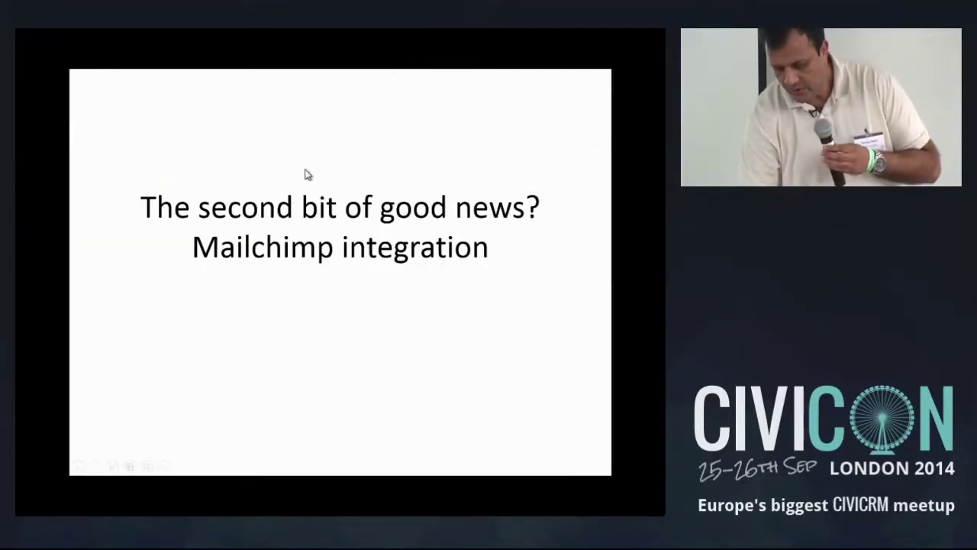
key("Left")
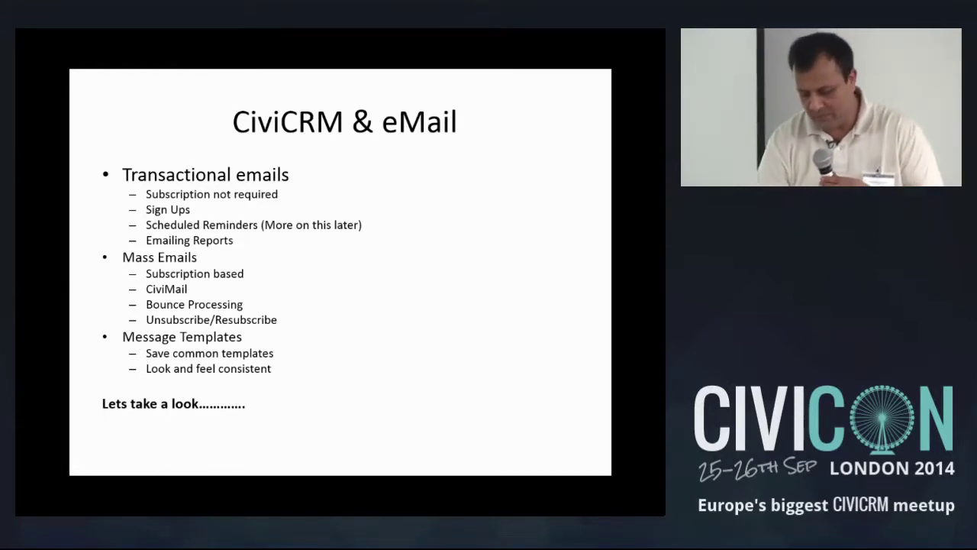
key("Right")
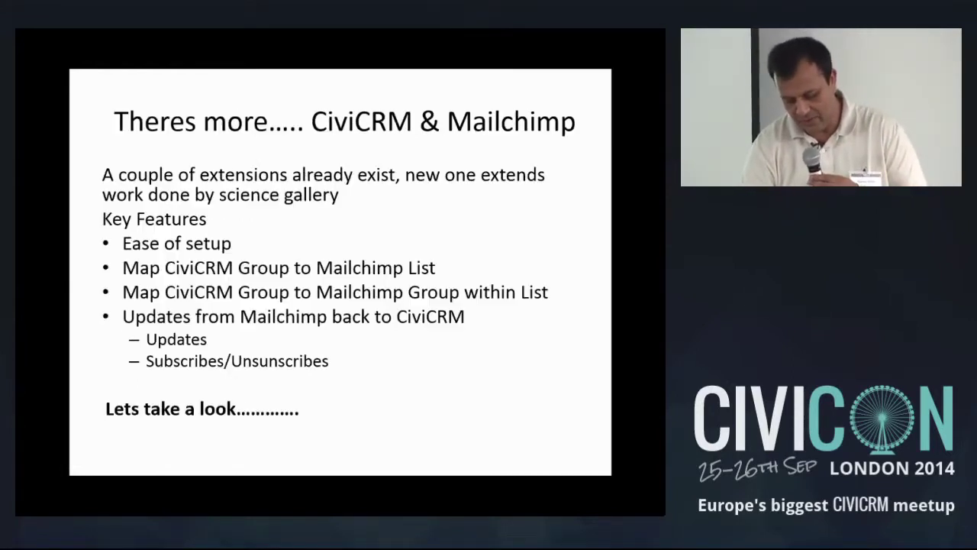
key("Right")
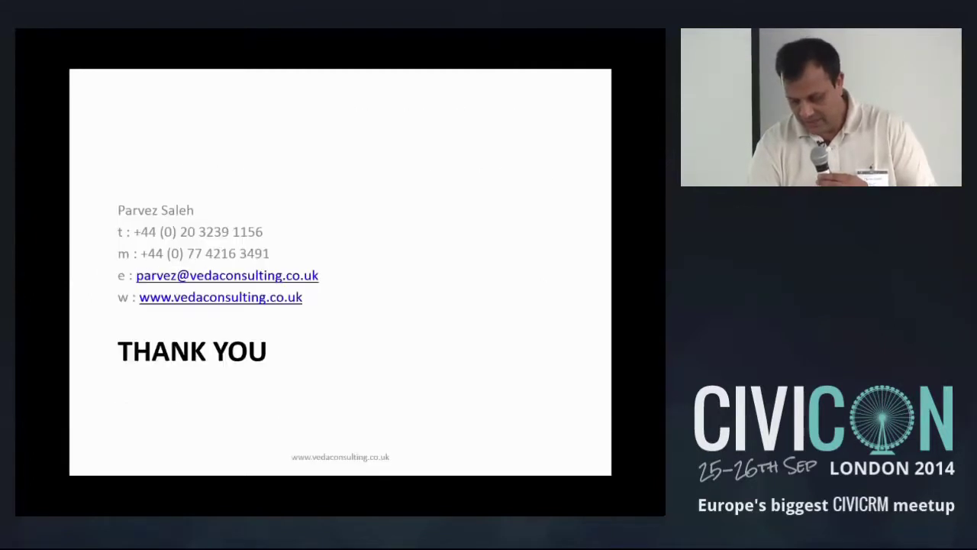
key("Right")
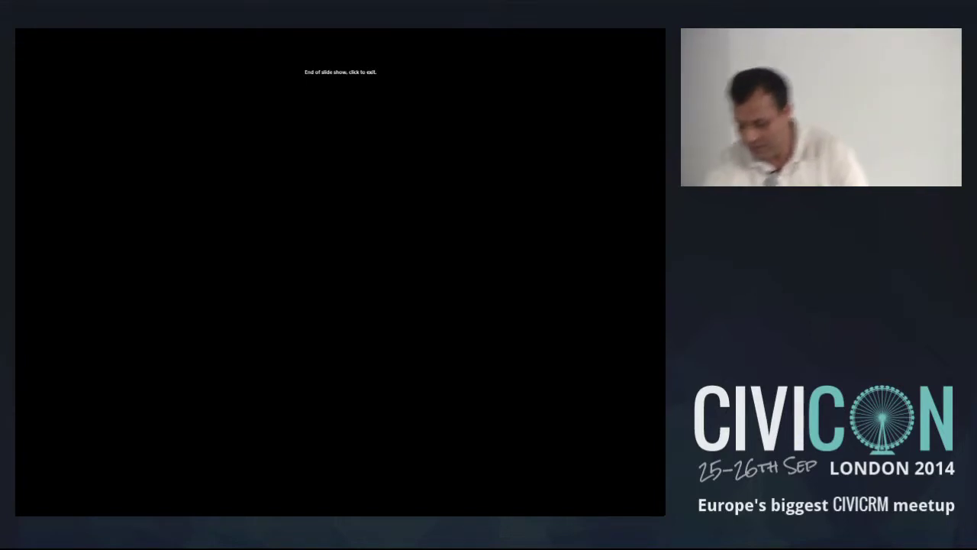
key("Left")
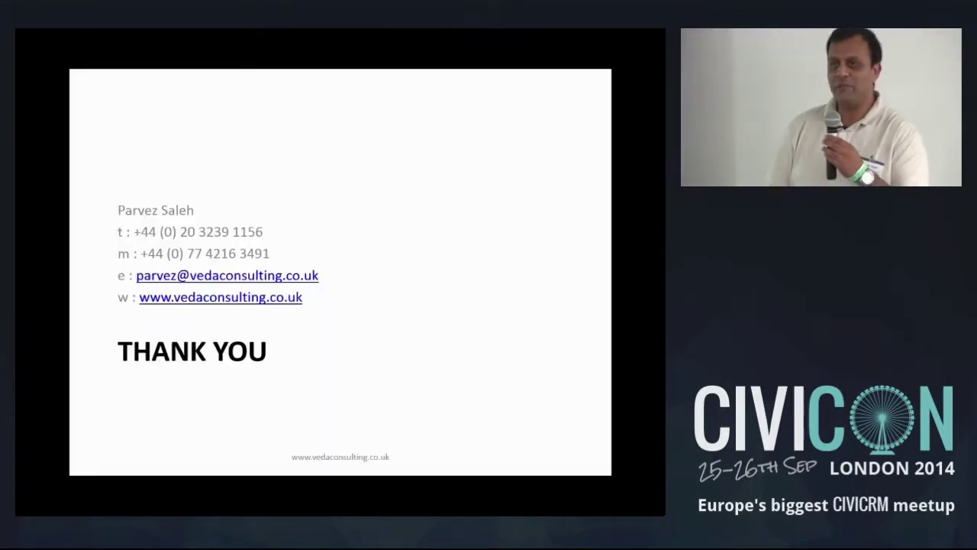